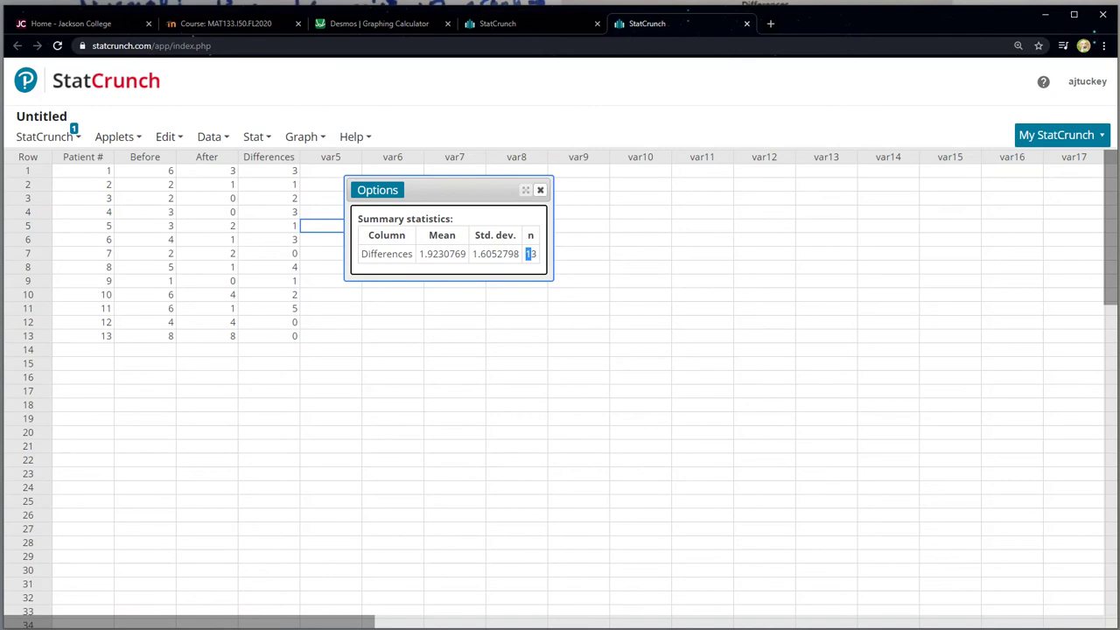
Close the summary statistics window and open Stat > T Stats > Paired
{"action": "left_click", "coordinate": [72, 132]}
{"action": "left_click", "coordinate": [254, 137]}
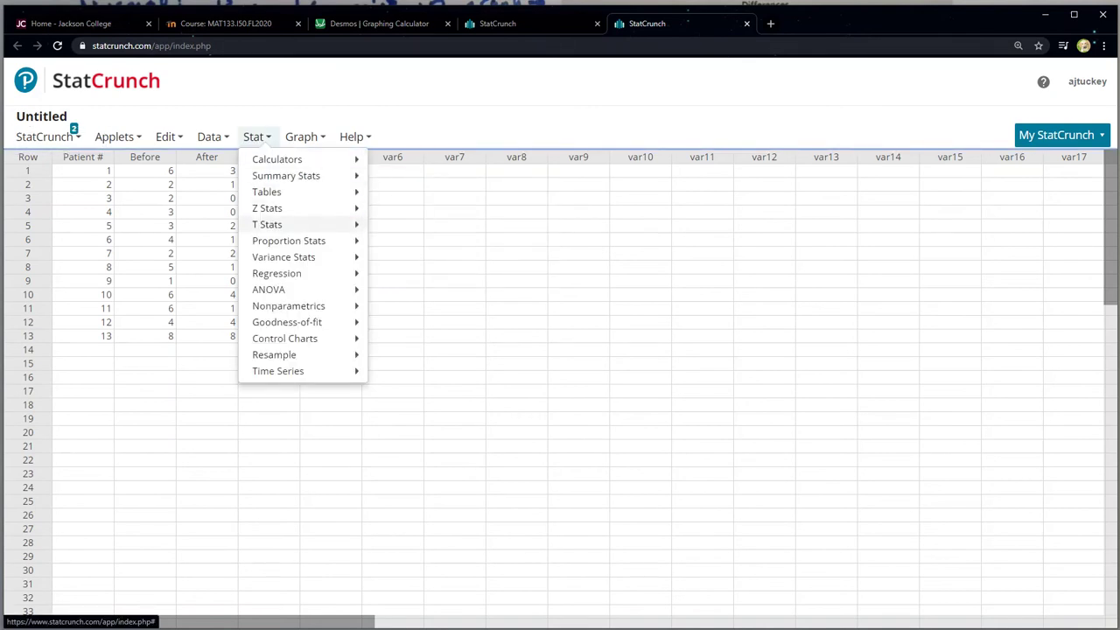
{"action": "mouse_move", "coordinate": [280, 225]}
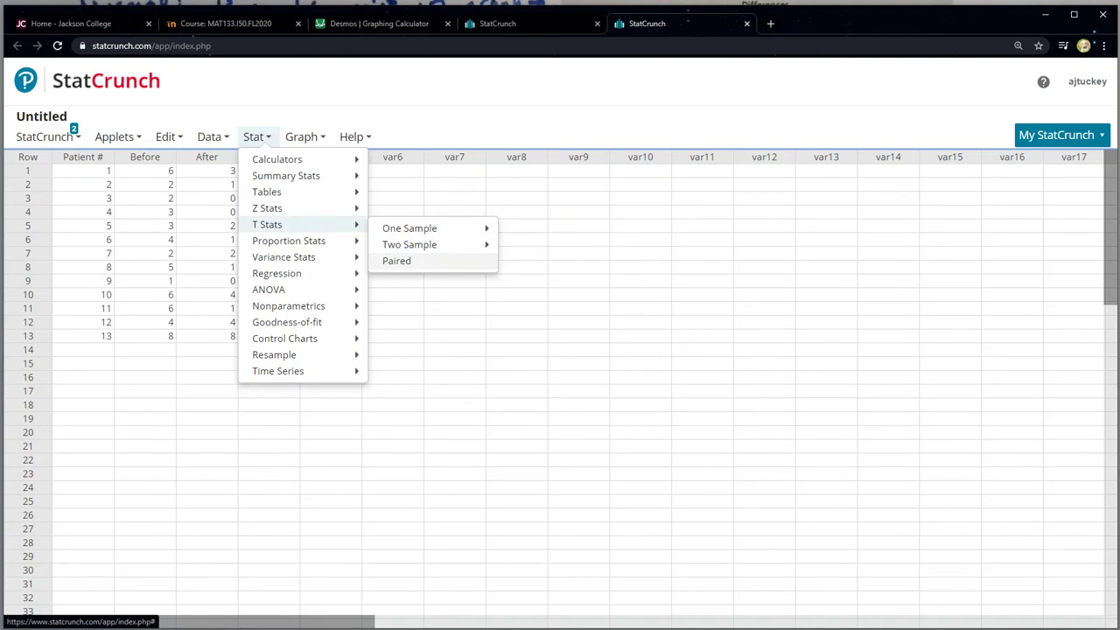
{"action": "left_click", "coordinate": [397, 260]}
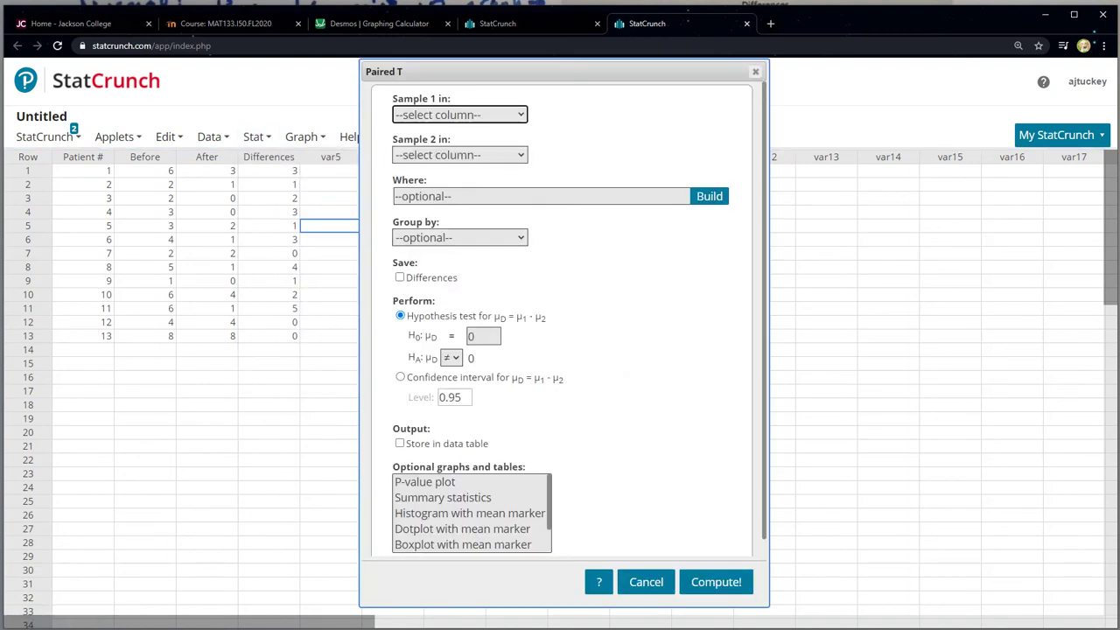
Set Sample 1 to Before and Sample 2 to After, and save the differences
{"action": "key", "text": "alt+Down"}
{"action": "key", "text": "Down"}
{"action": "key", "text": "Down"}
{"action": "key", "text": "Return"}
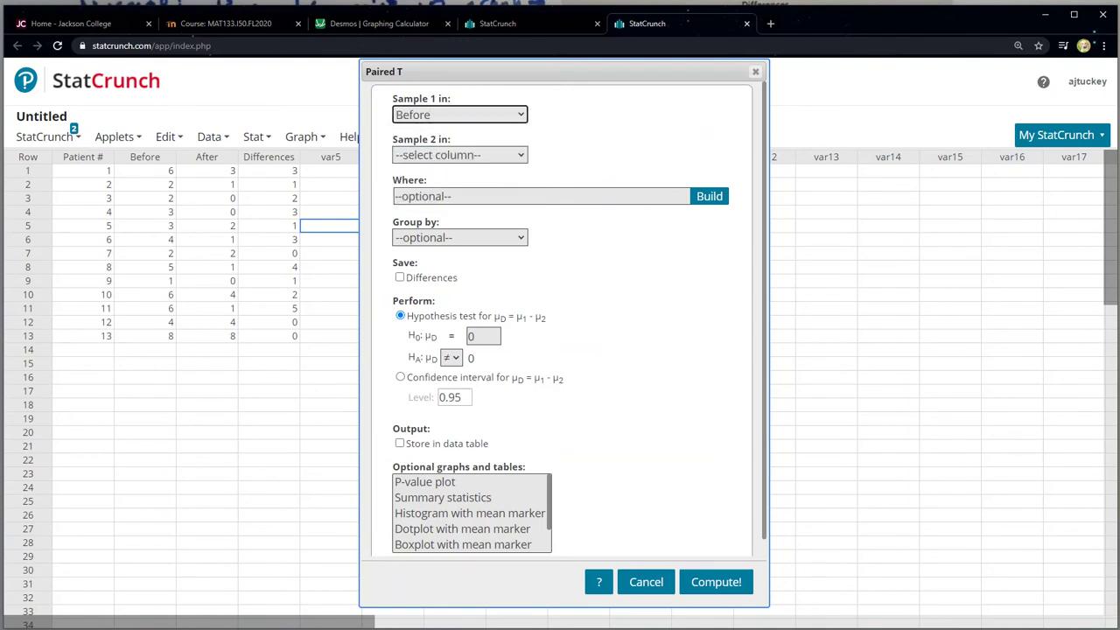
{"action": "key", "text": "Tab"}
{"action": "key", "text": "alt+Down"}
{"action": "key", "text": "Down"}
{"action": "key", "text": "Down"}
{"action": "key", "text": "Down"}
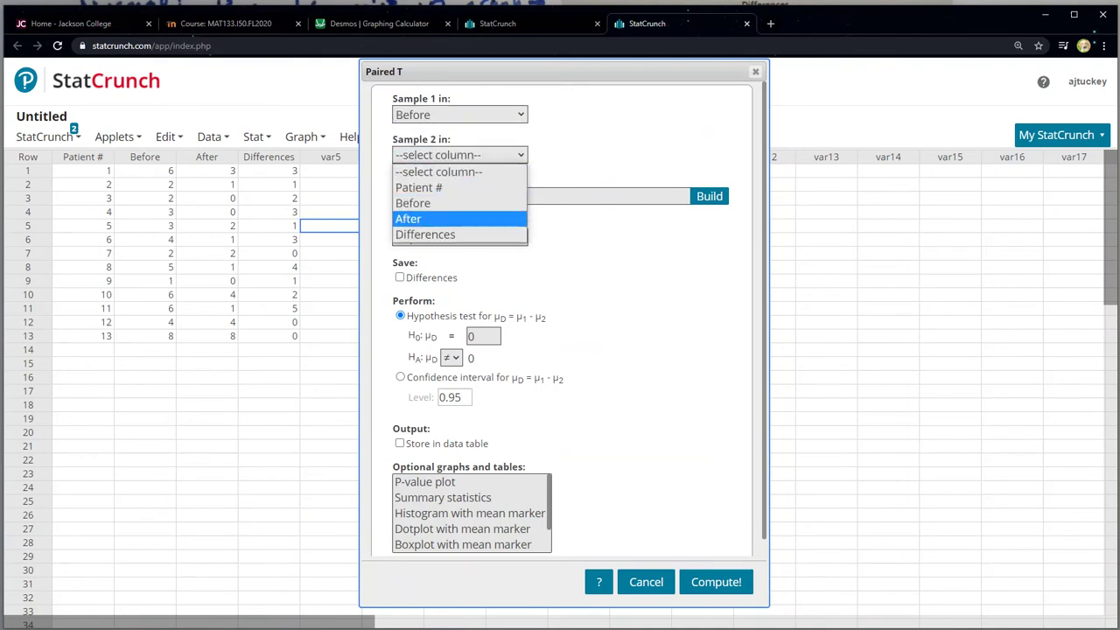
{"action": "key", "text": "Return"}
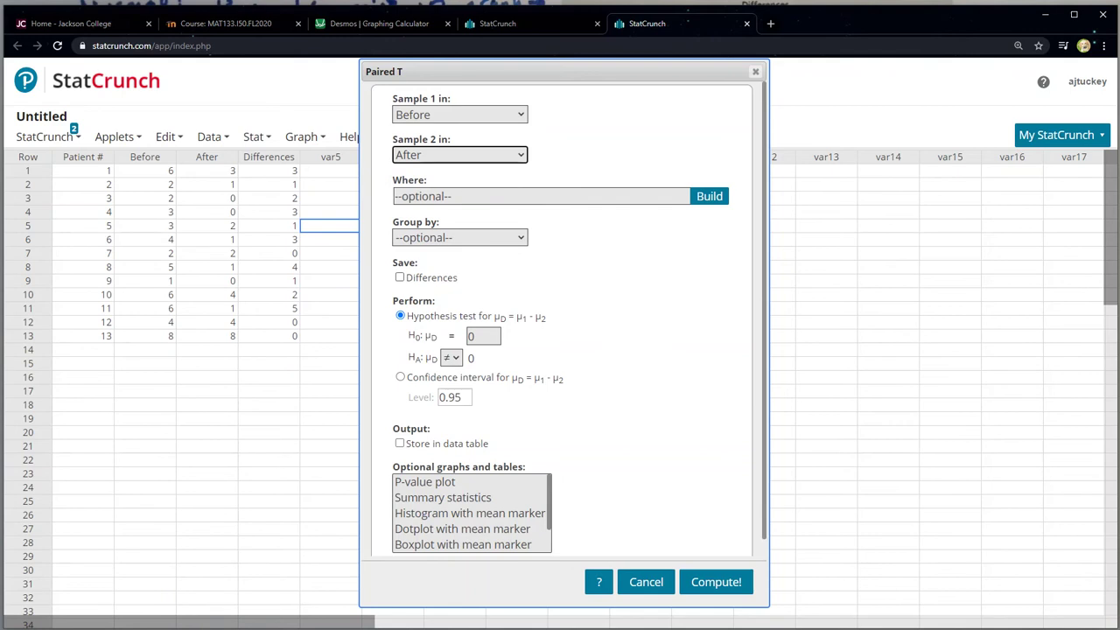
{"action": "left_click", "coordinate": [400, 277]}
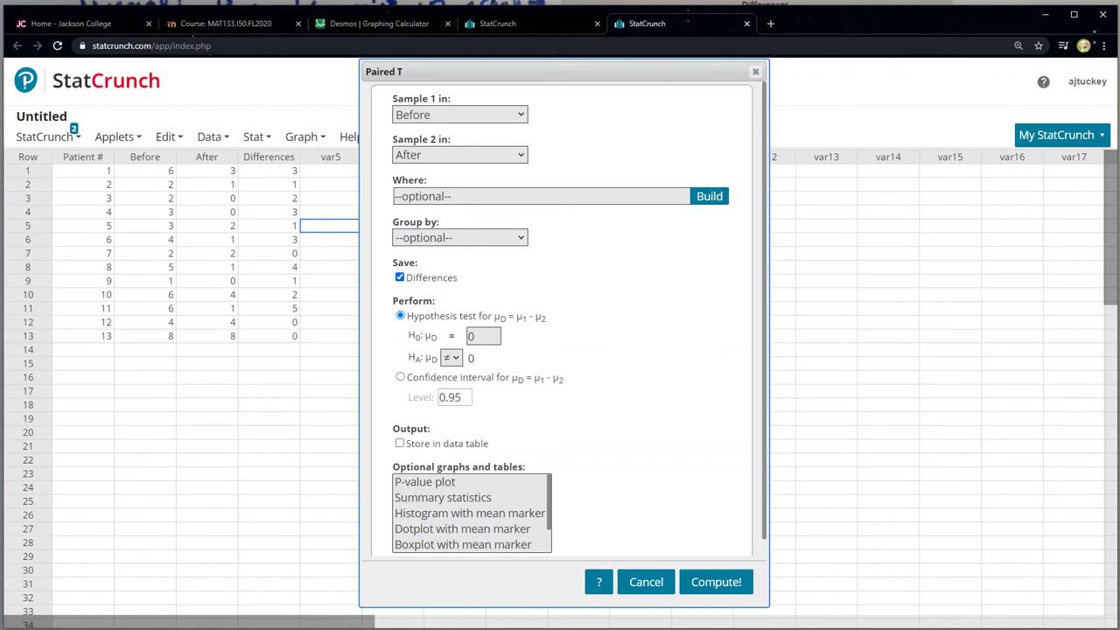
Test HA: μD > 0 with summary statistics and a boxplot, and compute the results
{"action": "scroll", "coordinate": [569, 319], "scroll_direction": "down", "scroll_amount": 1}
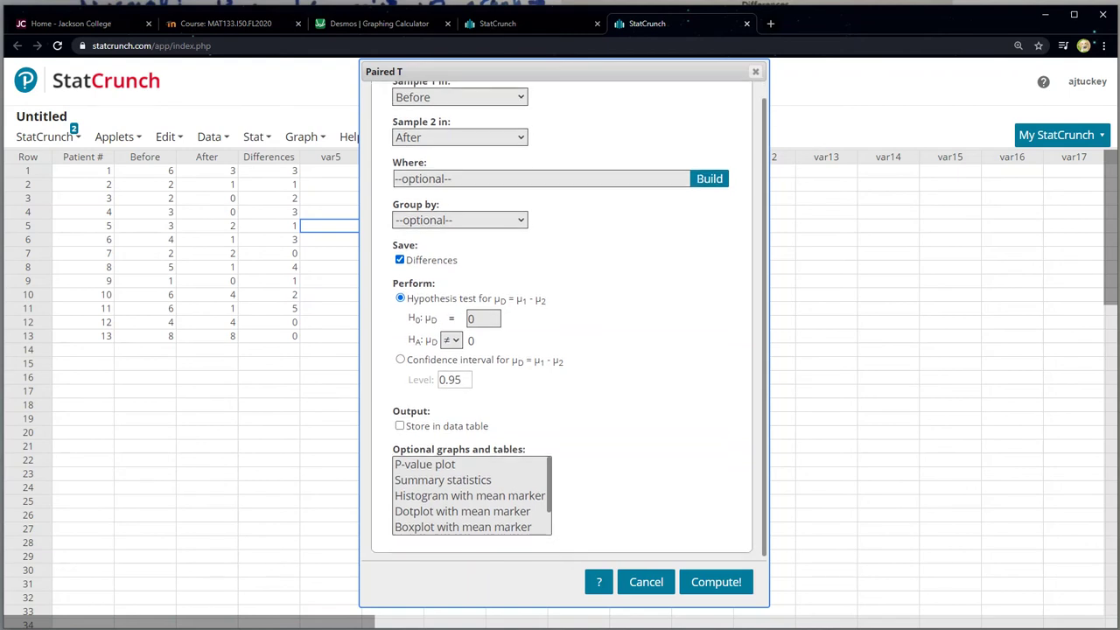
{"action": "double_click", "coordinate": [471, 318]}
{"action": "left_click", "coordinate": [451, 341]}
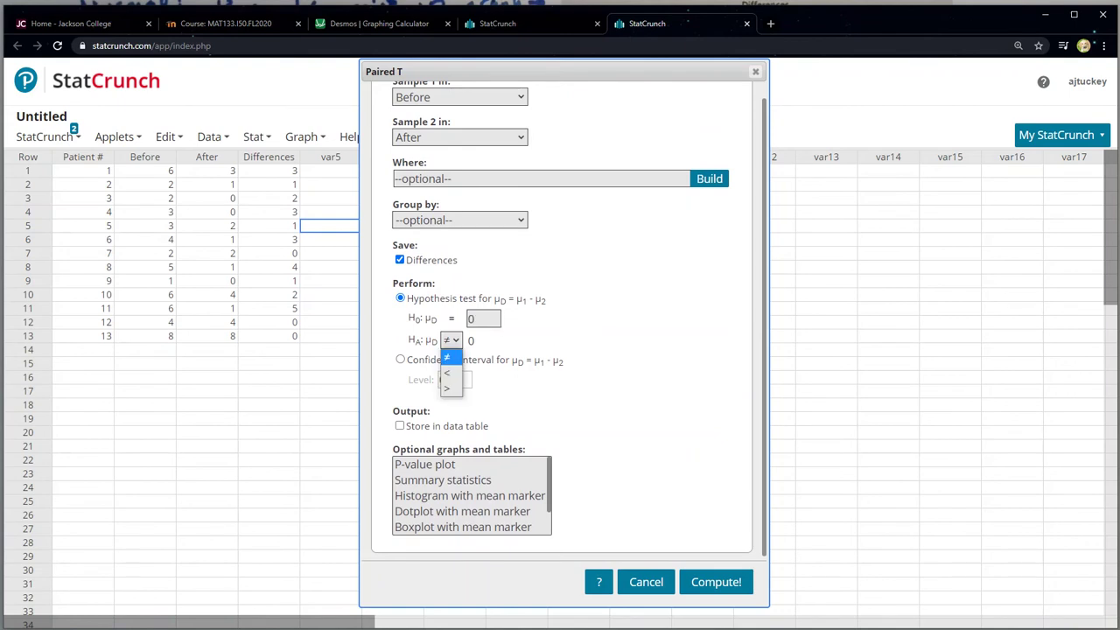
{"action": "left_click", "coordinate": [448, 387]}
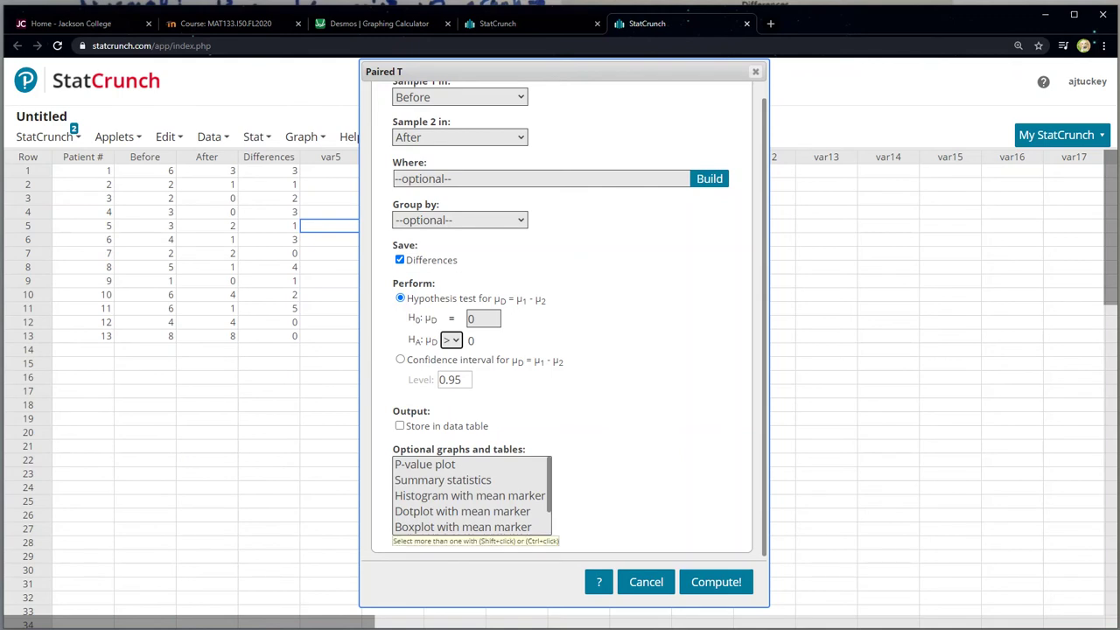
{"action": "left_click", "coordinate": [443, 480]}
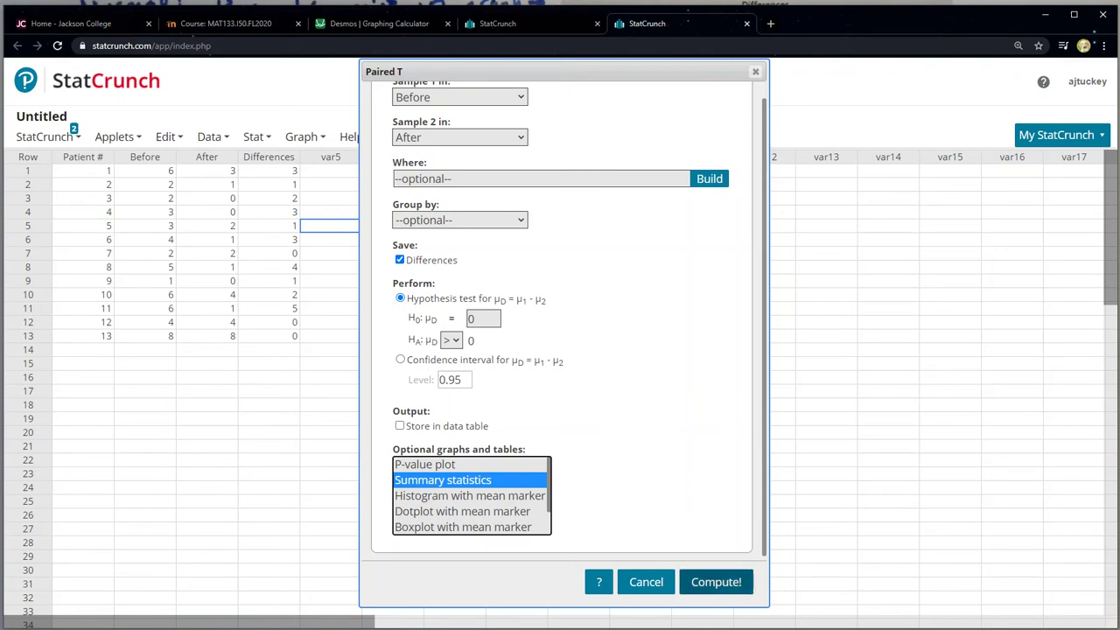
{"action": "left_click", "coordinate": [463, 527], "text": "ctrl"}
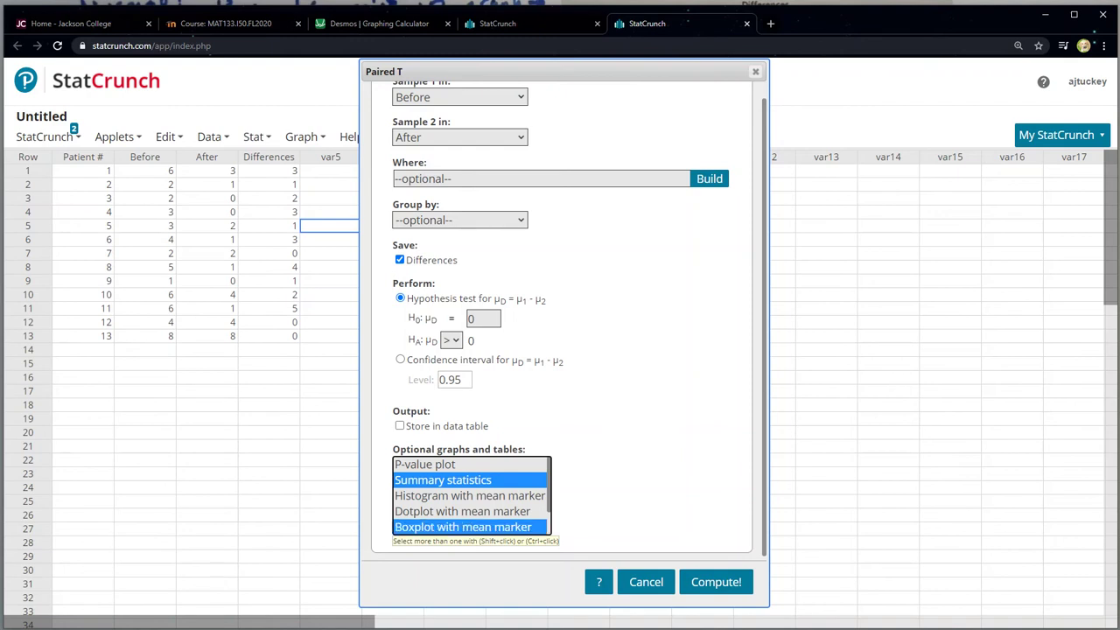
{"action": "scroll", "coordinate": [472, 495], "scroll_direction": "down", "scroll_amount": 1}
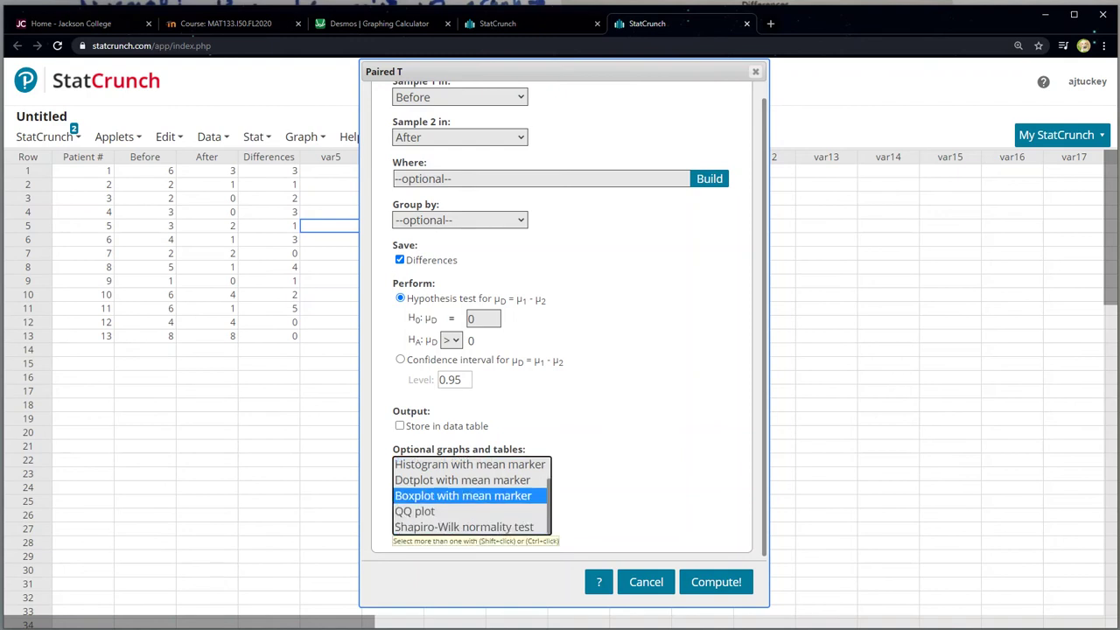
{"action": "scroll", "coordinate": [471, 495], "scroll_direction": "up", "scroll_amount": 1}
{"action": "left_click", "coordinate": [716, 582]}
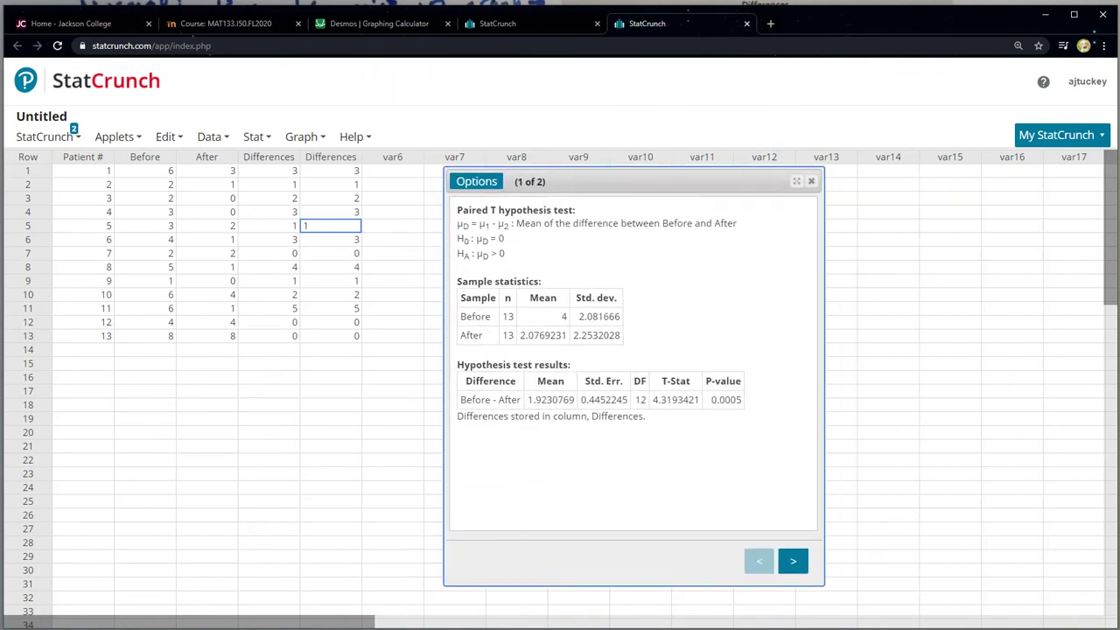
{"action": "left_click_drag", "start_coordinate": [653, 400], "coordinate": [700, 399]}
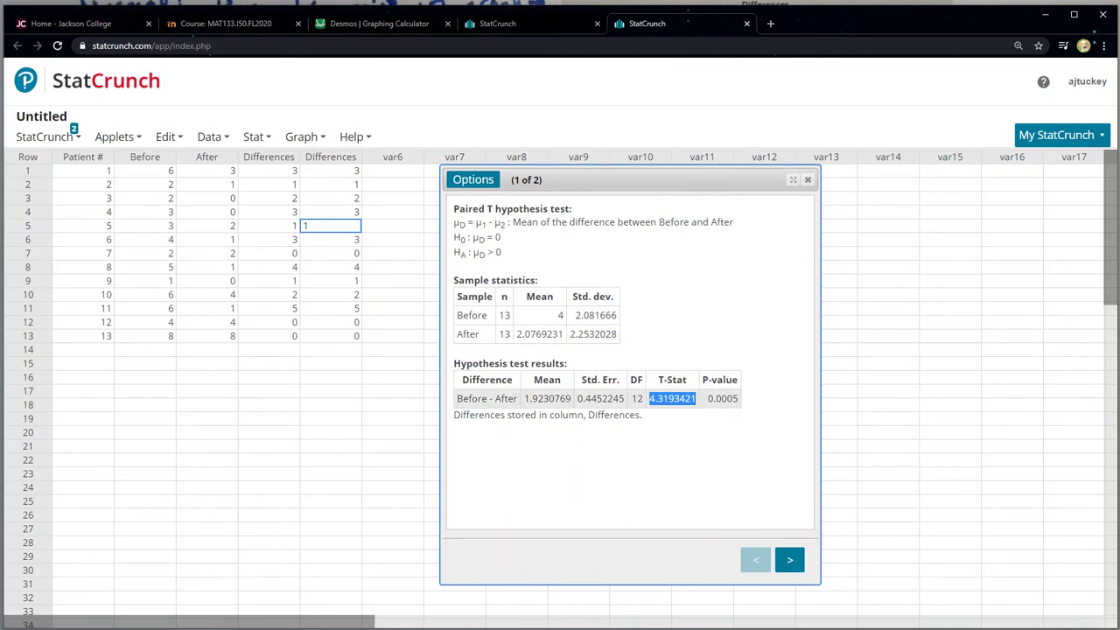
{"action": "left_click_drag", "start_coordinate": [525, 399], "coordinate": [567, 398]}
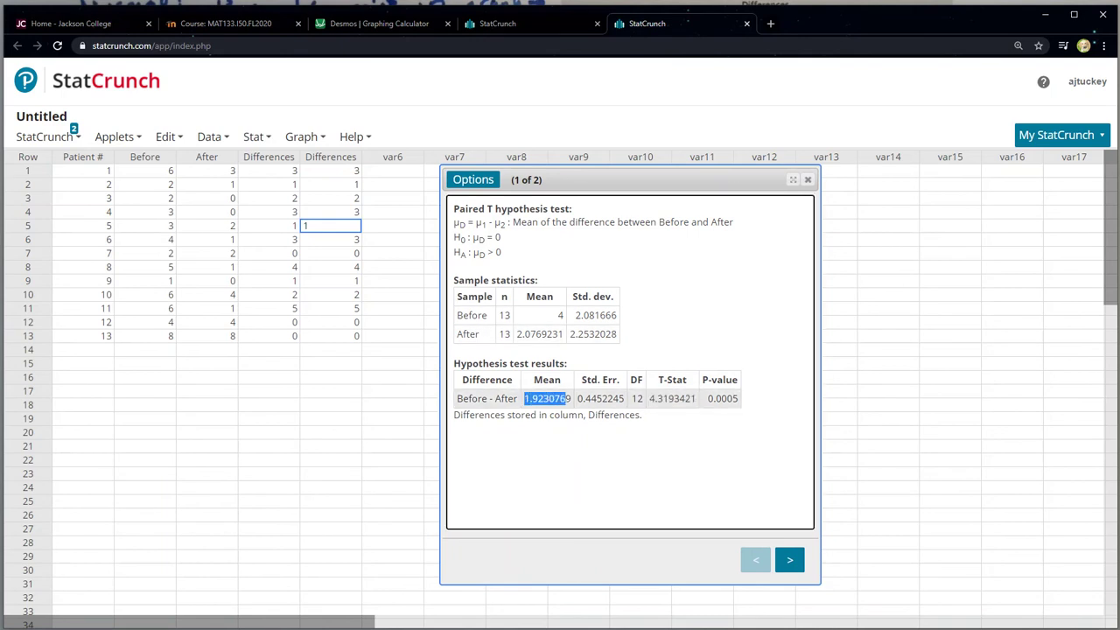
{"action": "left_click_drag", "start_coordinate": [591, 398], "coordinate": [620, 398]}
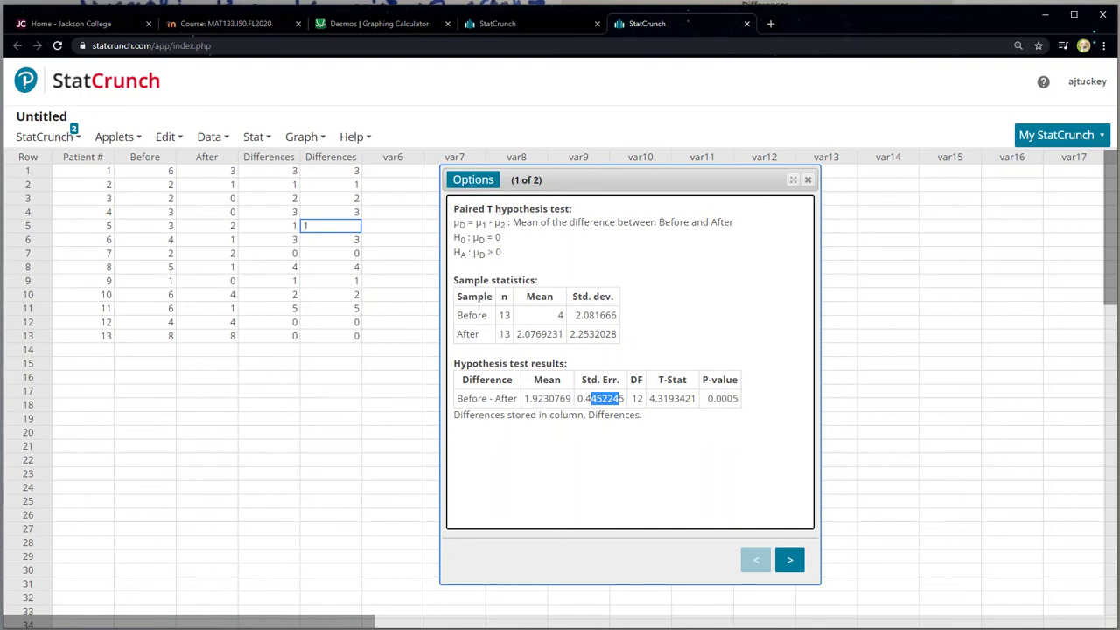
{"action": "left_click", "coordinate": [604, 398]}
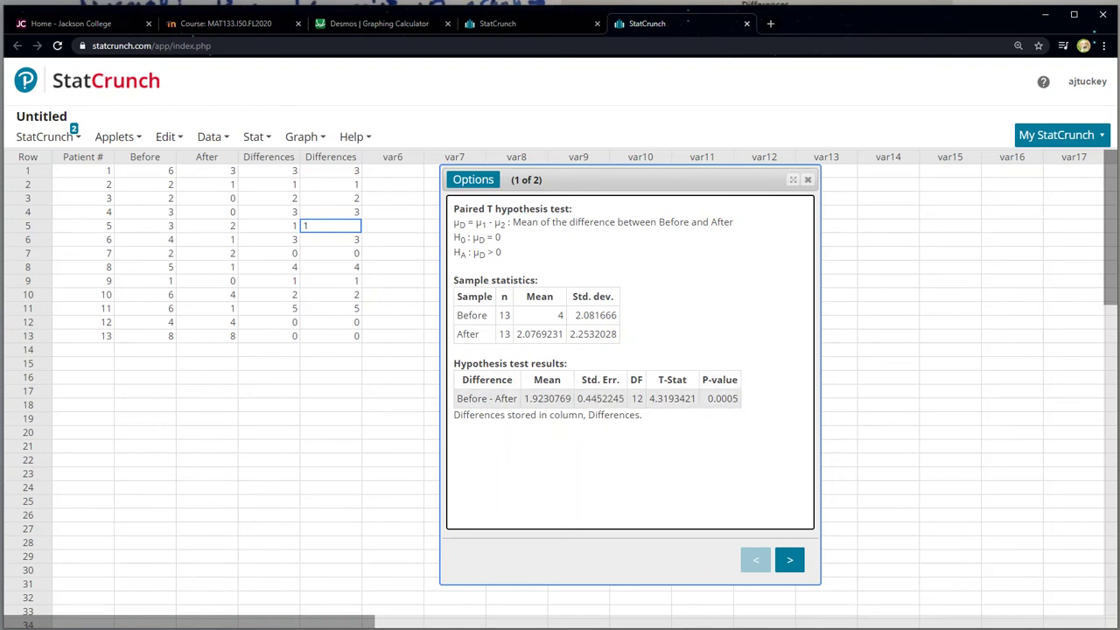
{"action": "left_click_drag", "start_coordinate": [696, 398], "coordinate": [650, 398]}
{"action": "left_click_drag", "start_coordinate": [738, 399], "coordinate": [708, 398]}
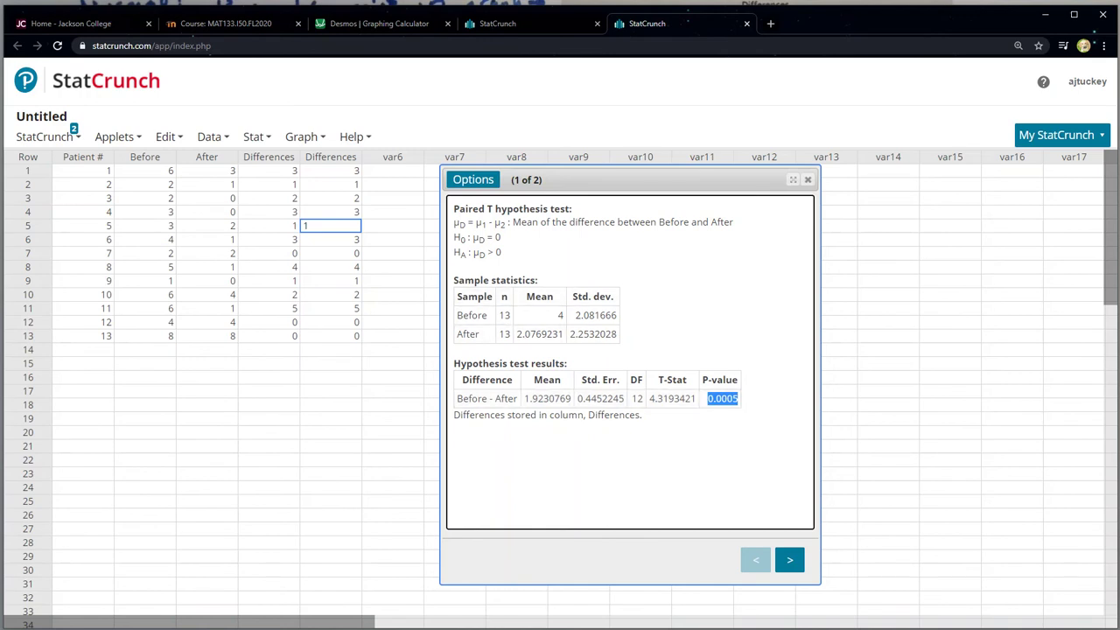
{"action": "left_click", "coordinate": [789, 559]}
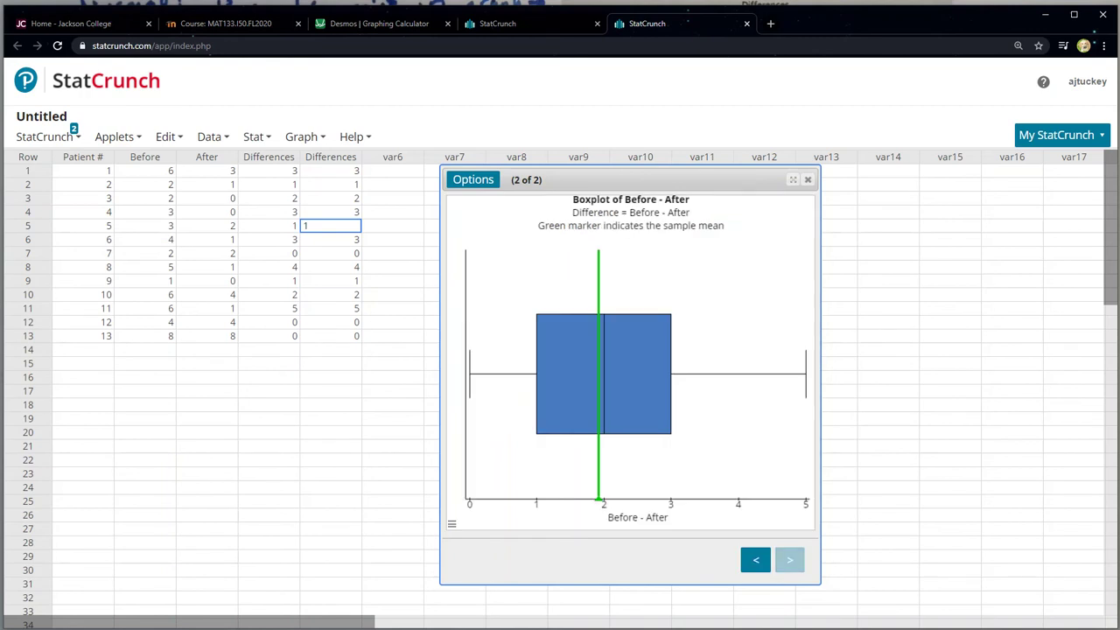
{"action": "left_click", "coordinate": [757, 559]}
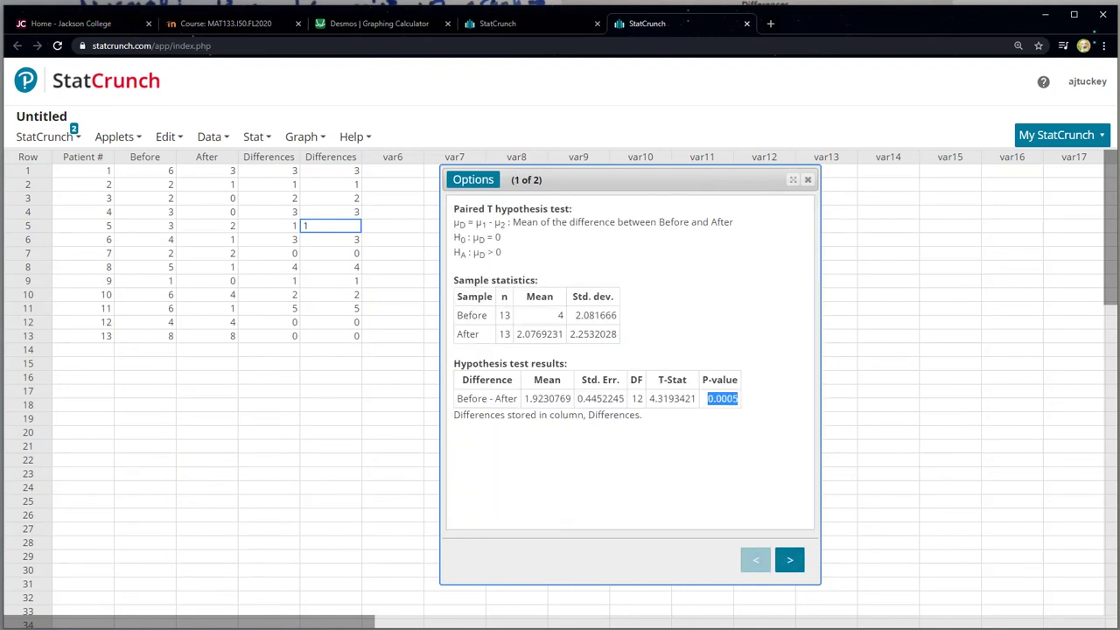
{"action": "left_click", "coordinate": [595, 398]}
{"action": "left_click_drag", "start_coordinate": [648, 398], "coordinate": [693, 398]}
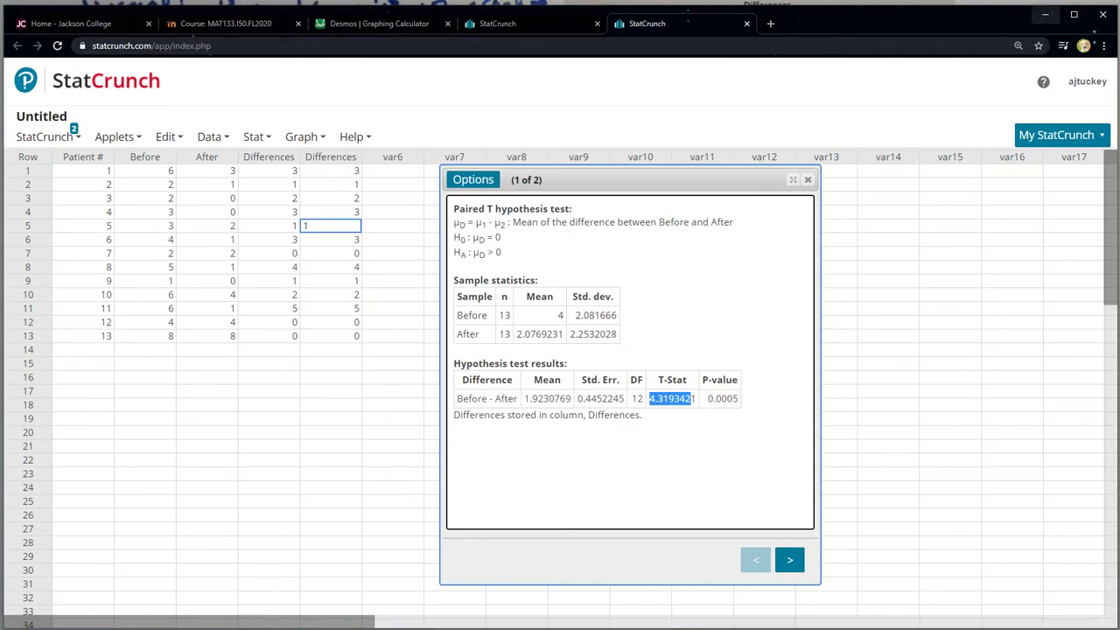
Open the calculator's T-Test with Data input and set μ0 to 0
{"action": "key", "text": "alt+Tab"}
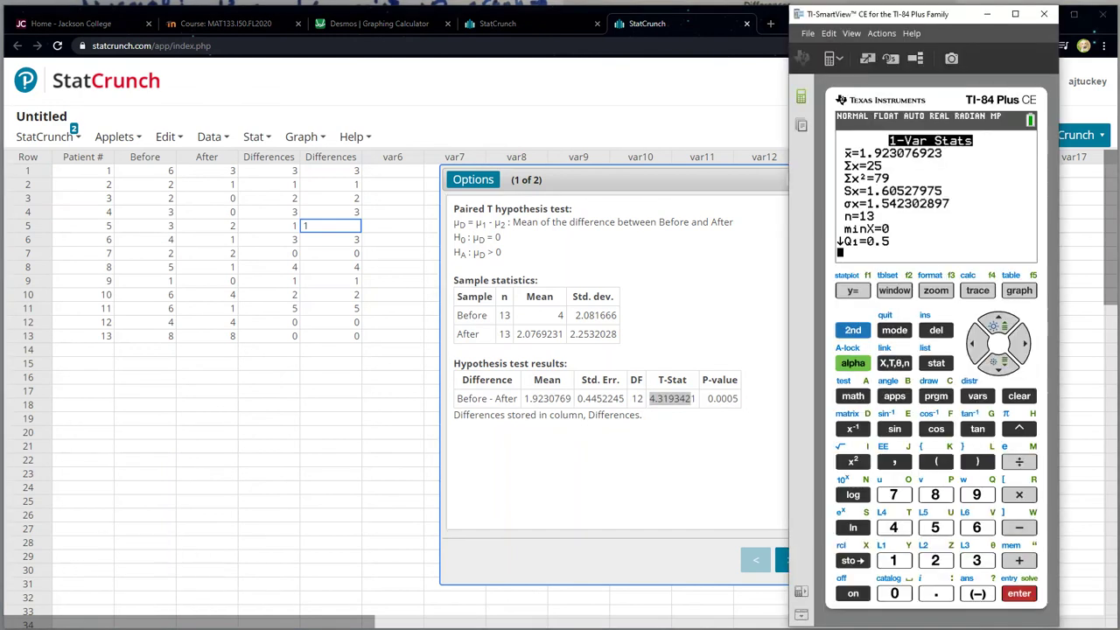
{"action": "left_click", "coordinate": [937, 362]}
{"action": "key", "text": "Right"}
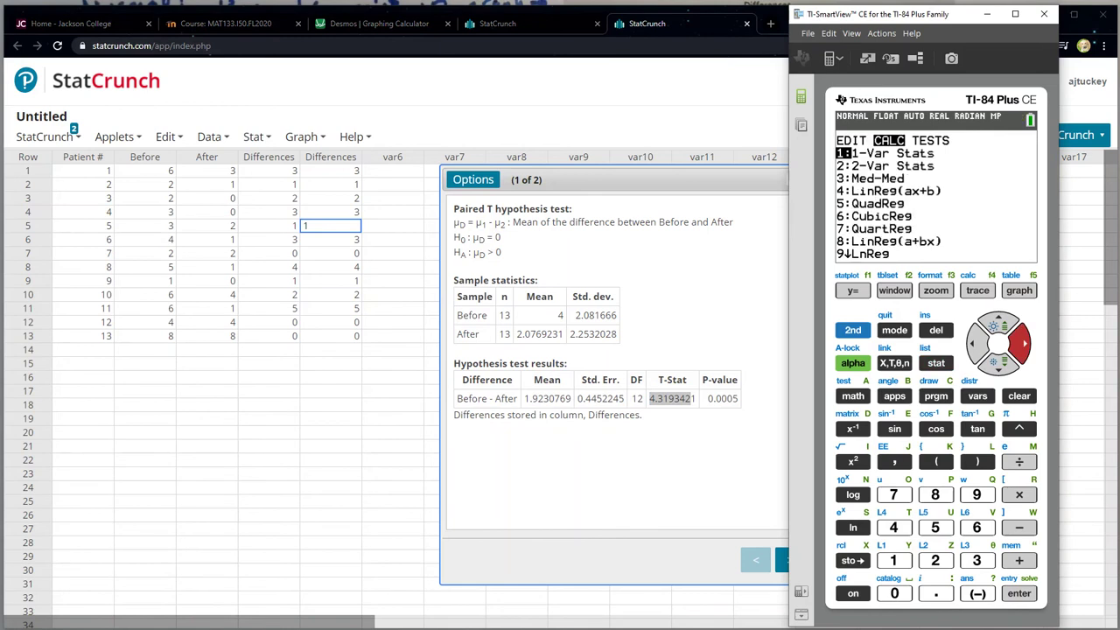
{"action": "key", "text": "Right"}
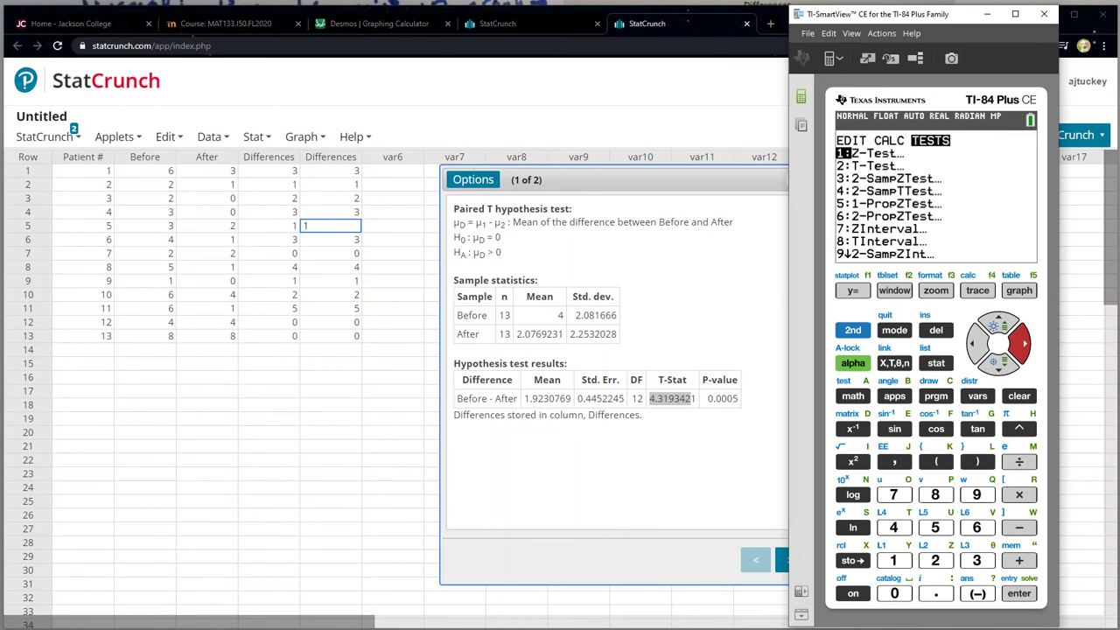
{"action": "key", "text": "Down"}
{"action": "key", "text": "2"}
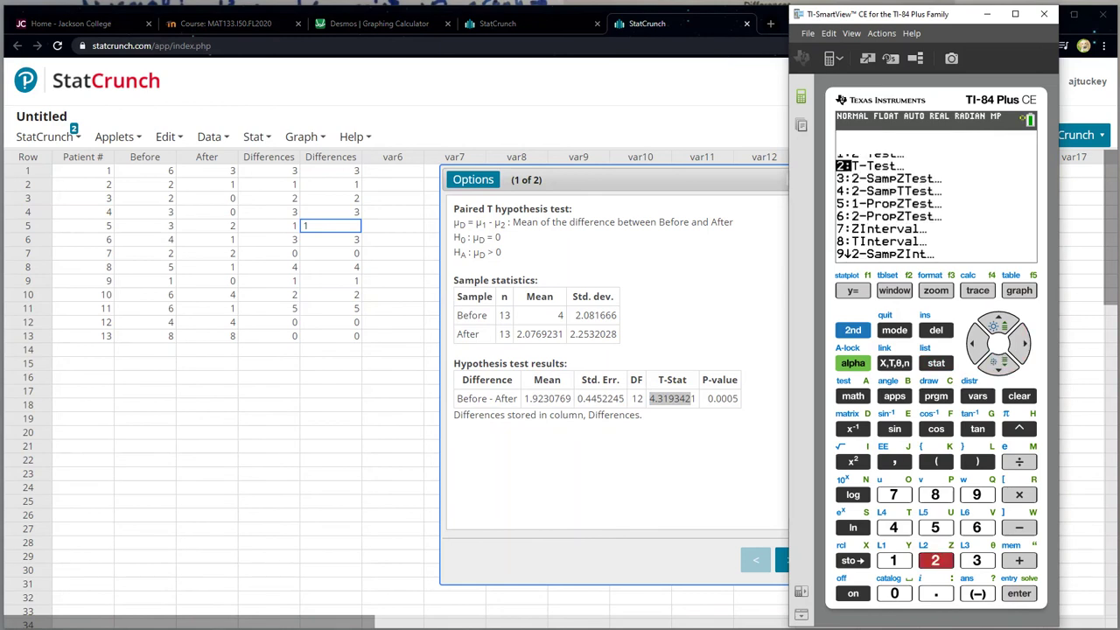
{"action": "key", "text": "Left"}
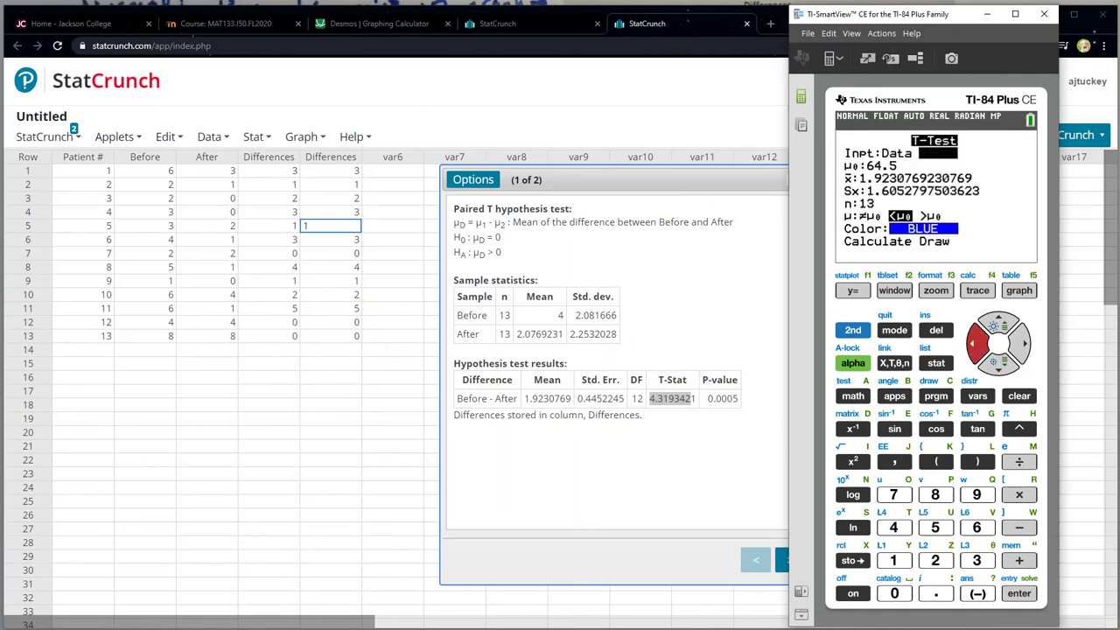
{"action": "key", "text": "Return"}
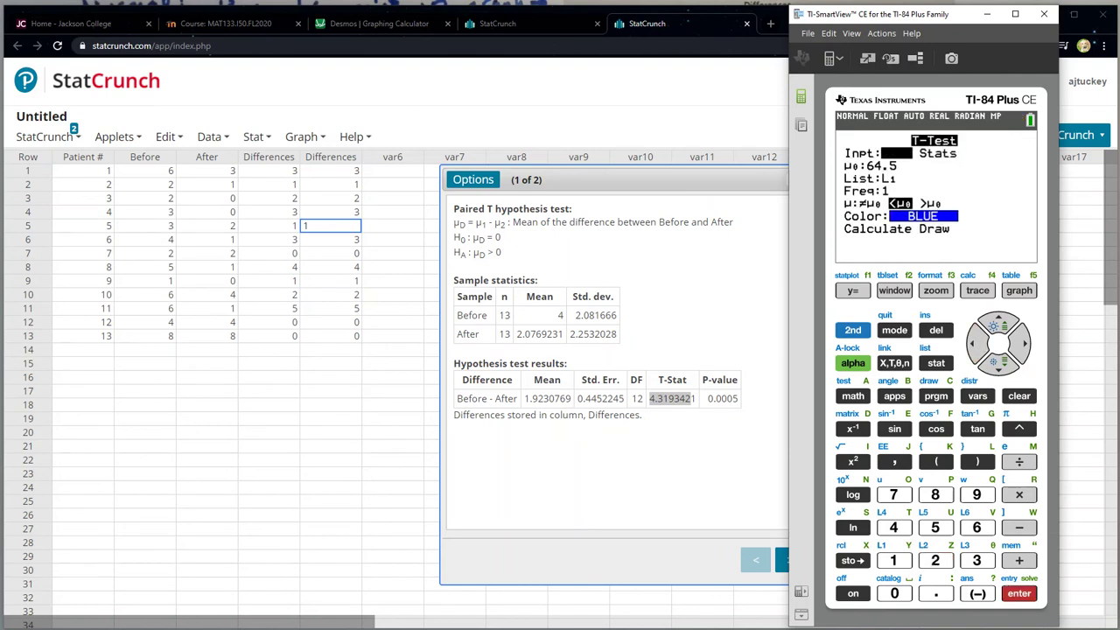
{"action": "key", "text": "Down"}
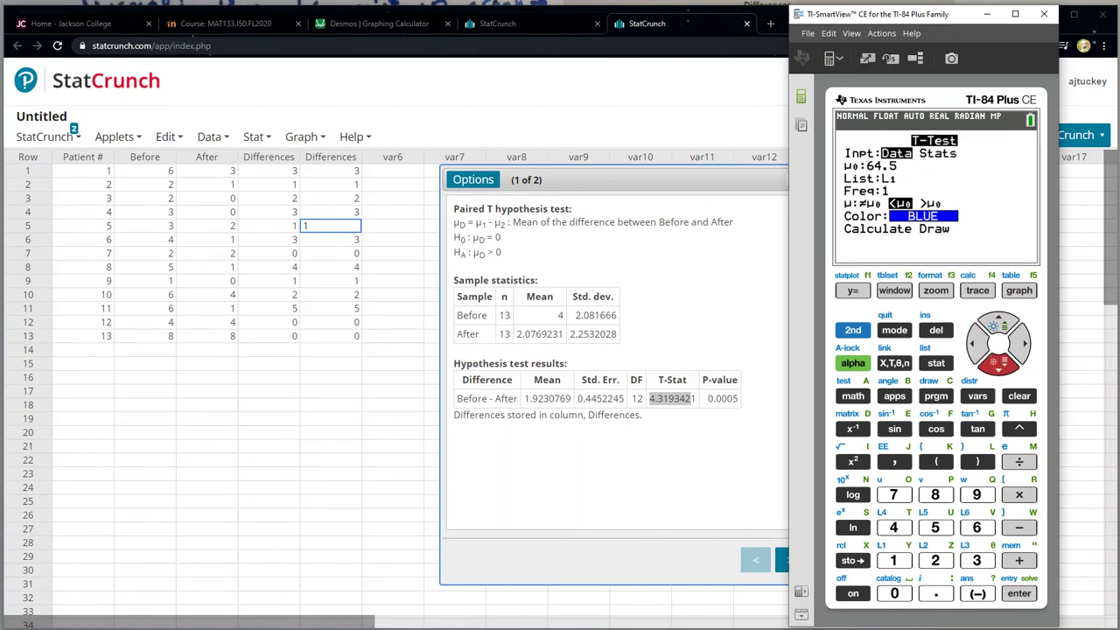
{"action": "type", "text": "0:0"}
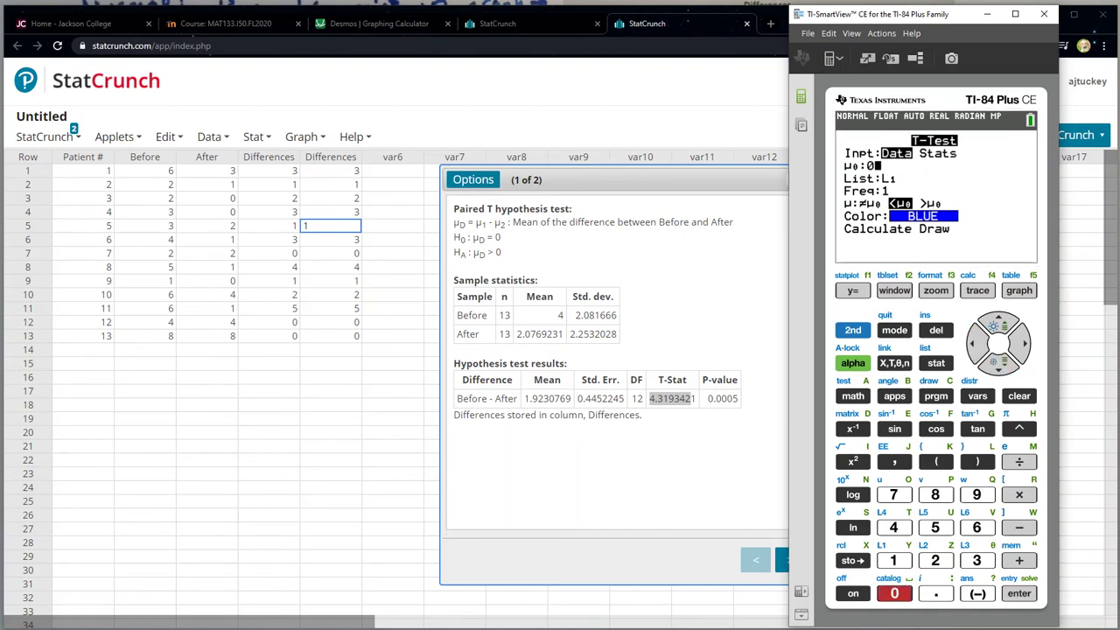
Set List to L3 with the μ>μ0 alternative and calculate: t=4.319342128, p=4.986344122E-4
{"action": "left_click_drag", "start_coordinate": [469, 238], "coordinate": [501, 238]}
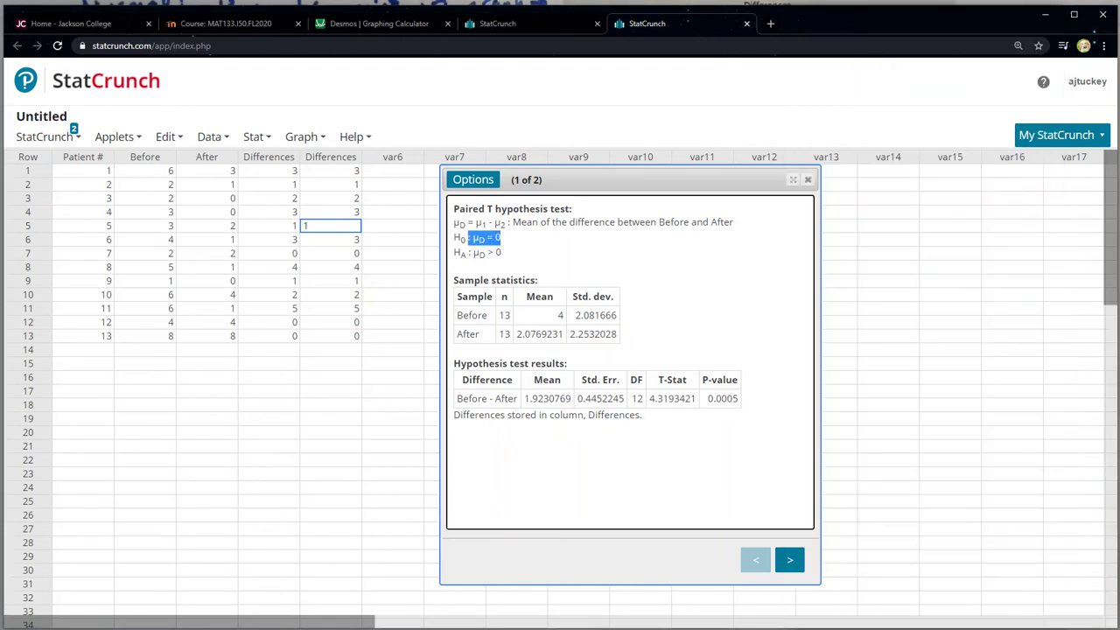
{"action": "left_click", "coordinate": [128, 582]}
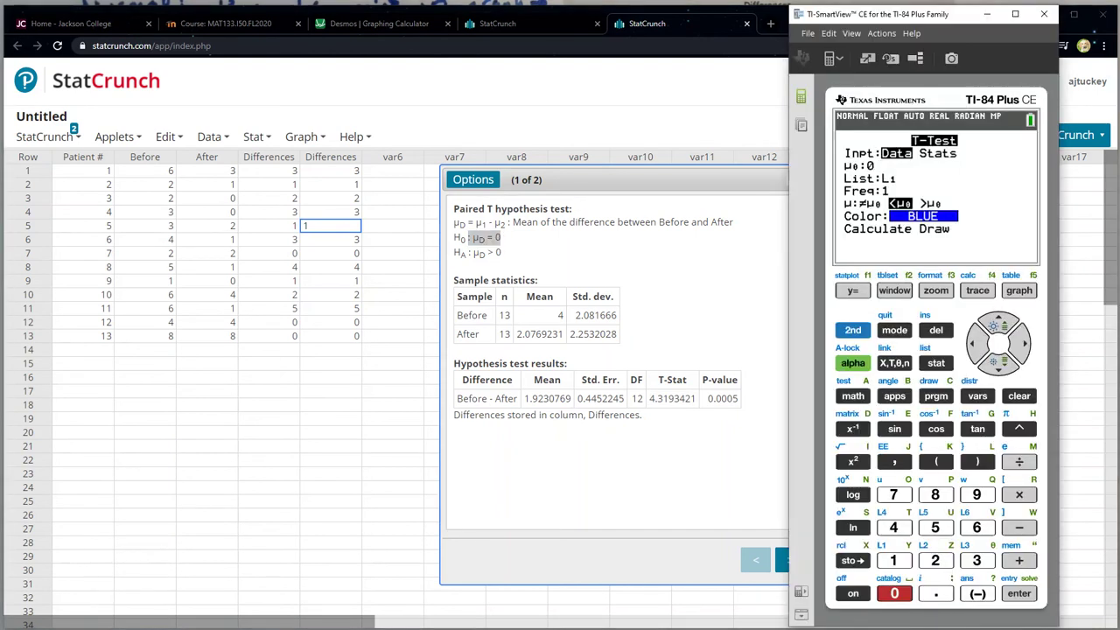
{"action": "key", "text": "Down"}
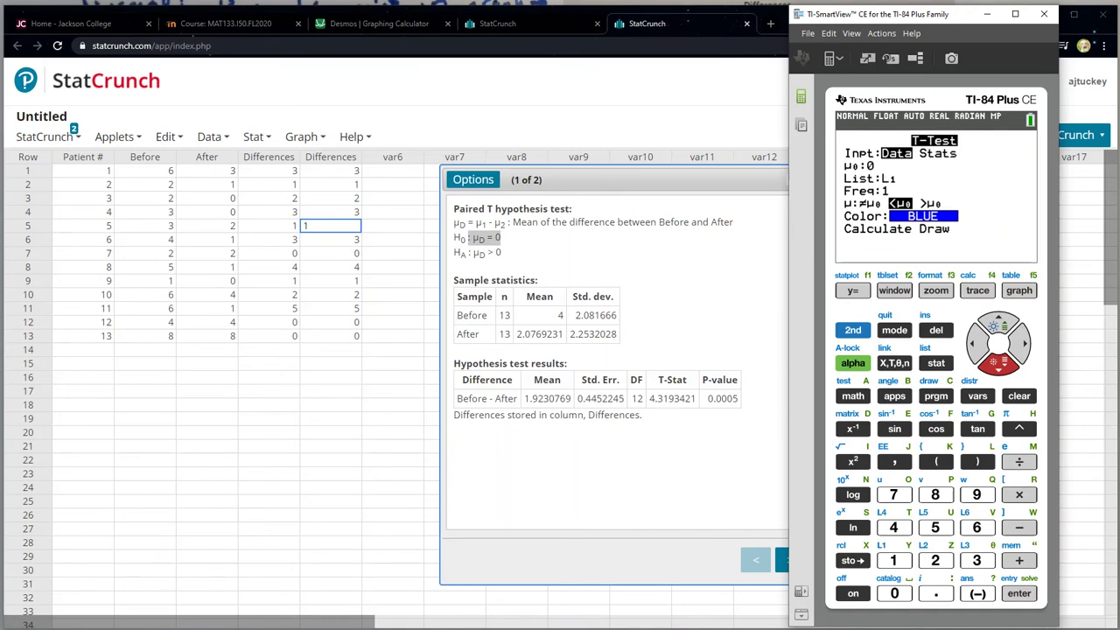
{"action": "key", "text": "shift"}
{"action": "key", "text": "3"}
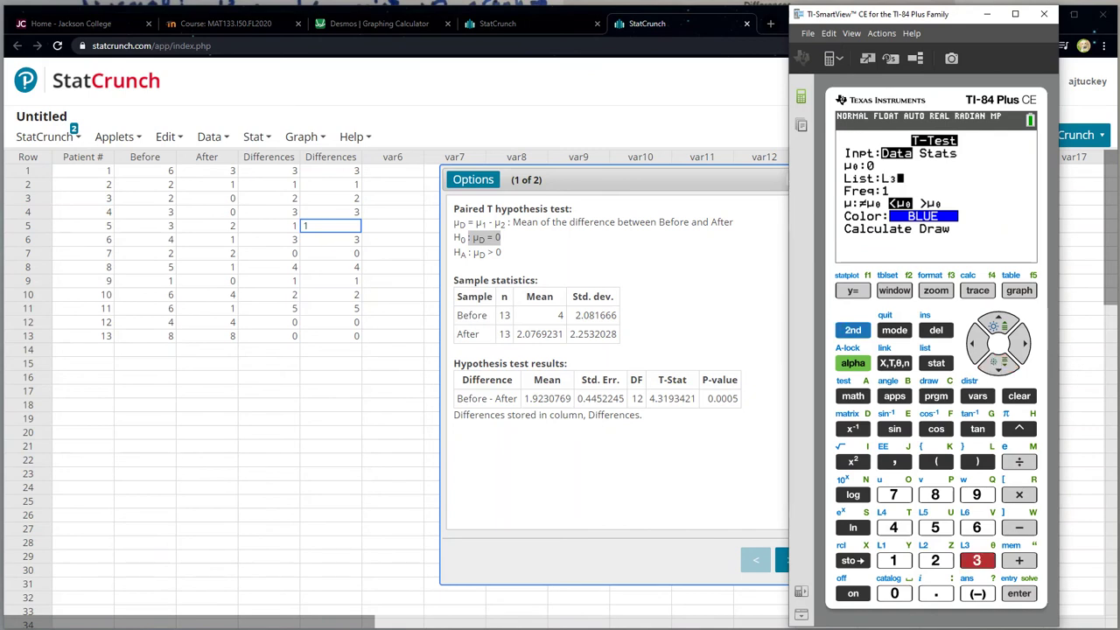
{"action": "key", "text": "Down"}
{"action": "key", "text": "Right"}
{"action": "key", "text": "Right"}
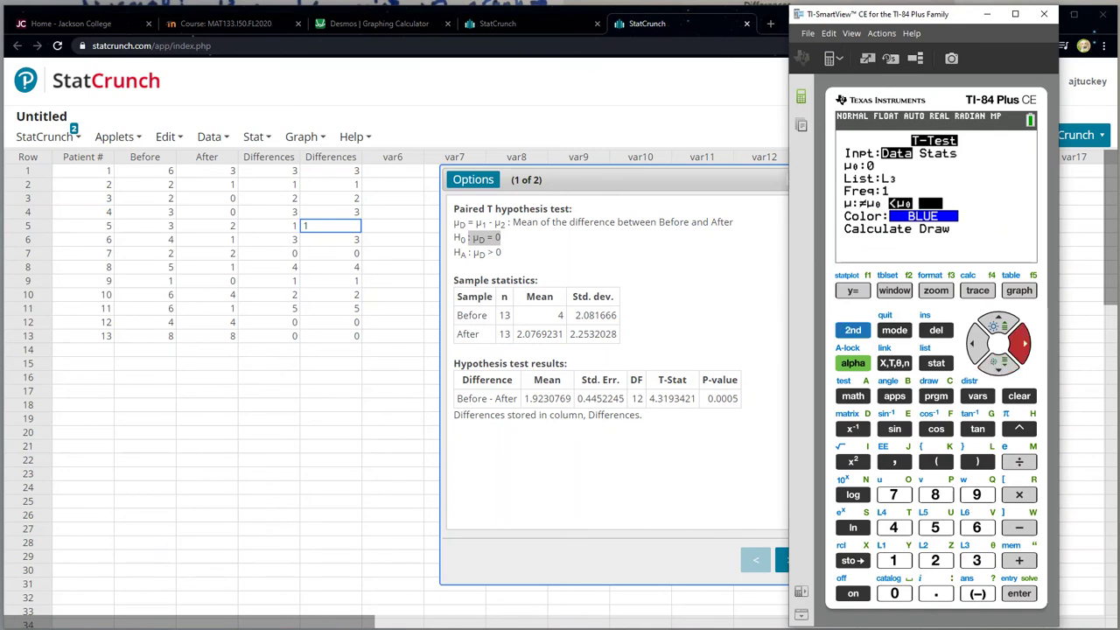
{"action": "key", "text": "Return"}
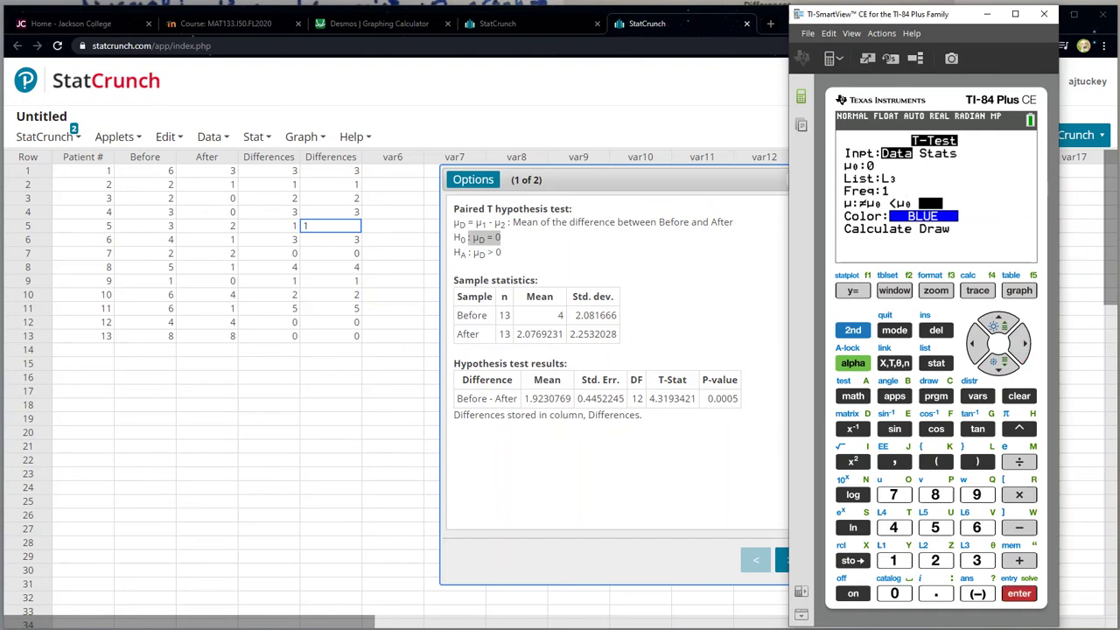
{"action": "key", "text": "Down"}
{"action": "key", "text": "Return"}
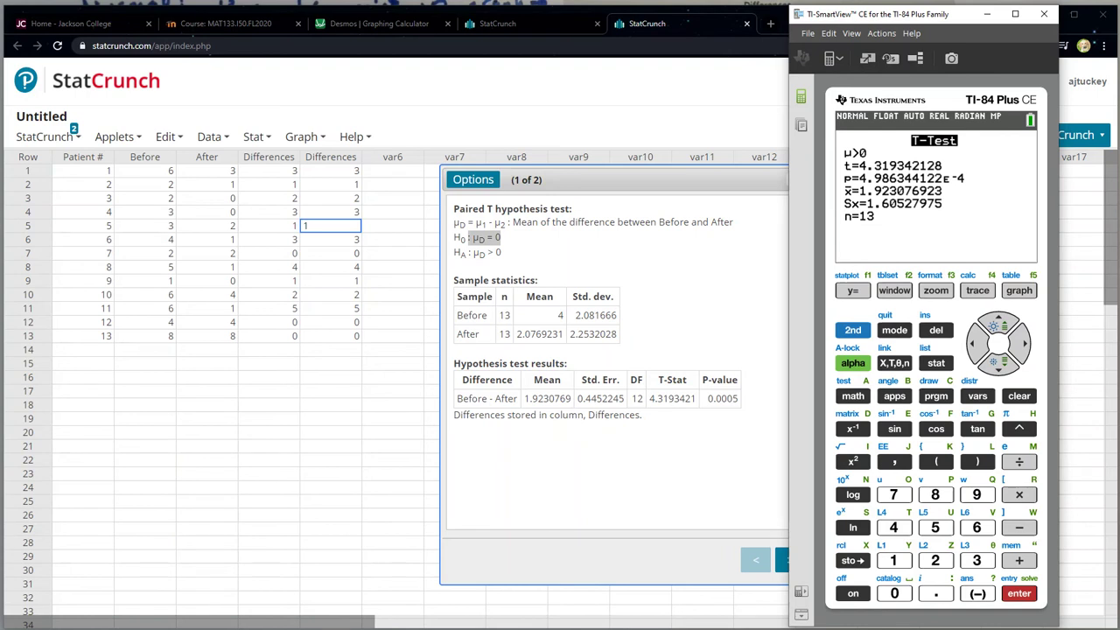
{"action": "left_click", "coordinate": [936, 362]}
Rerun the T-Test on L3 with the μ<μ0 alternative, giving p=0.9995013656
{"action": "key", "text": "Left"}
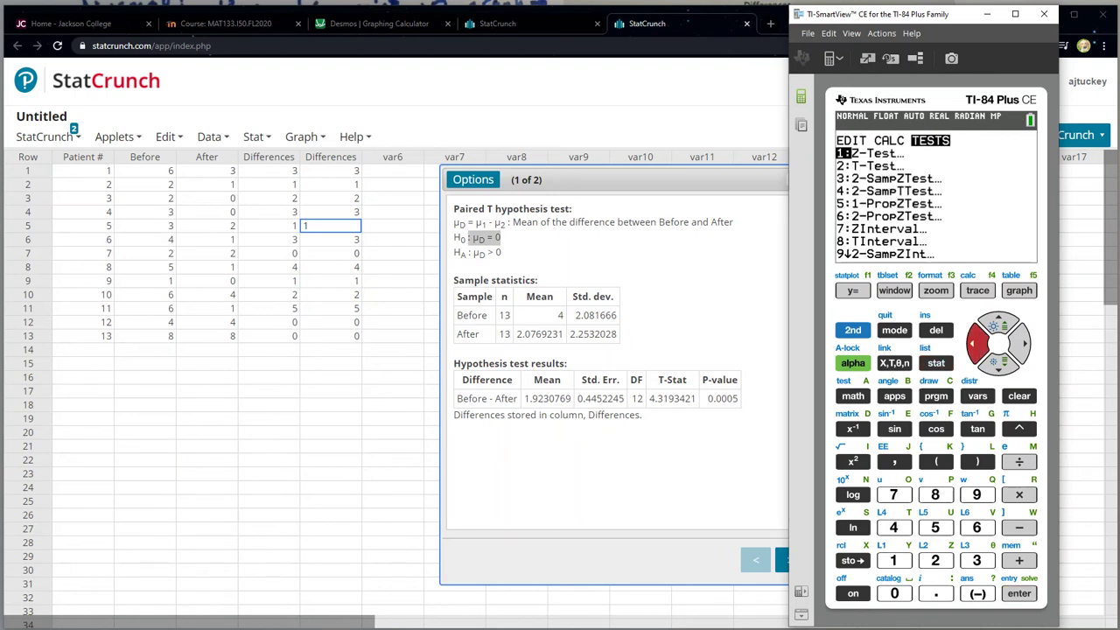
{"action": "key", "text": "2"}
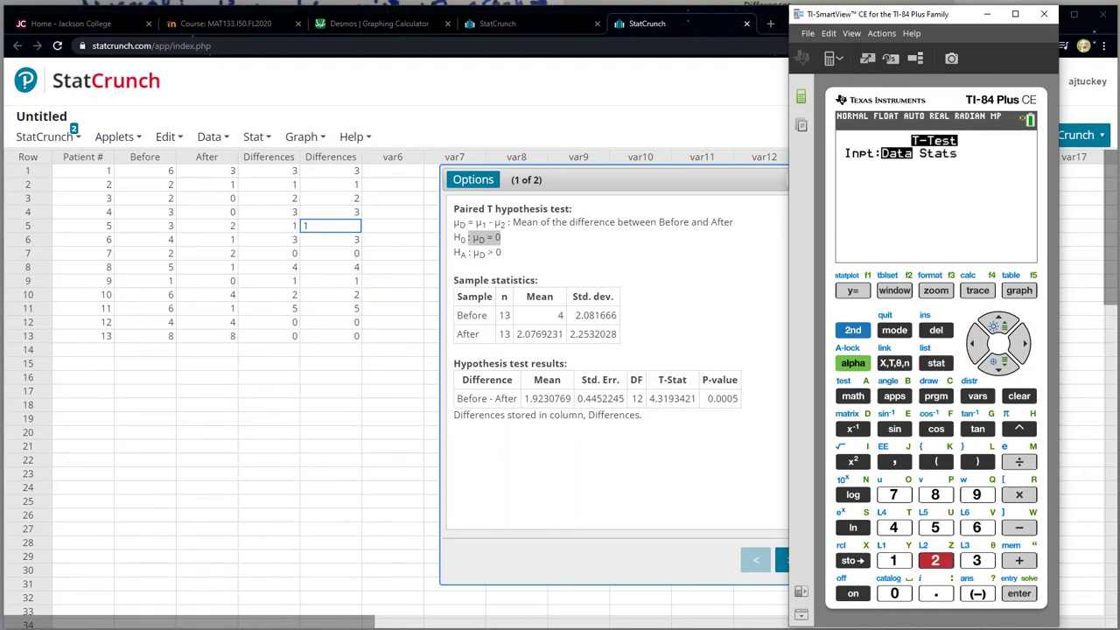
{"action": "key", "text": "Down"}
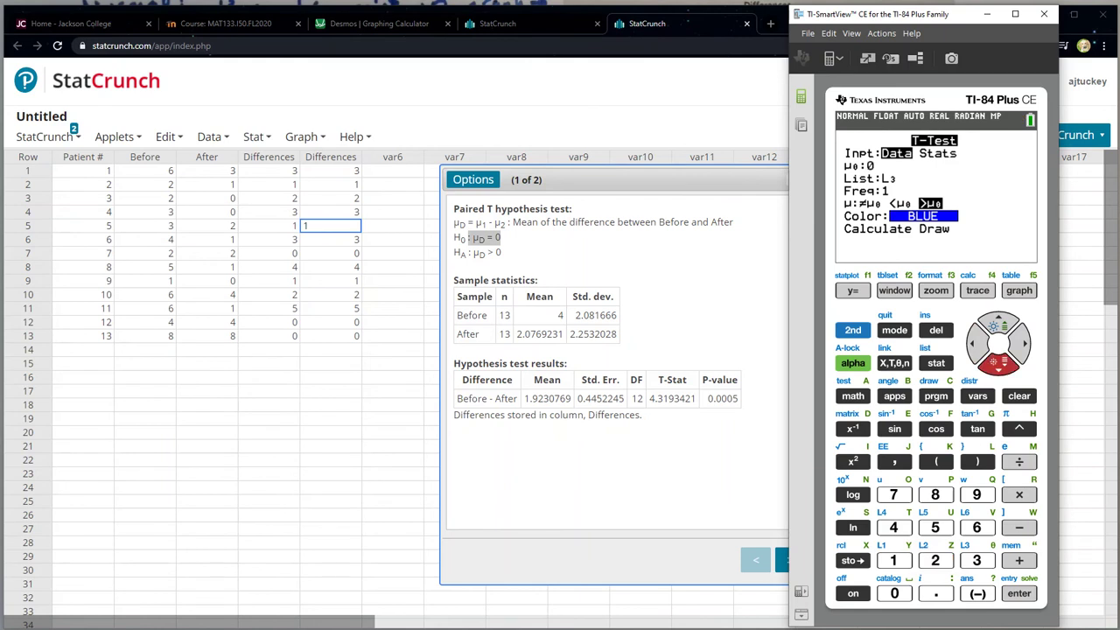
{"action": "key", "text": "Right"}
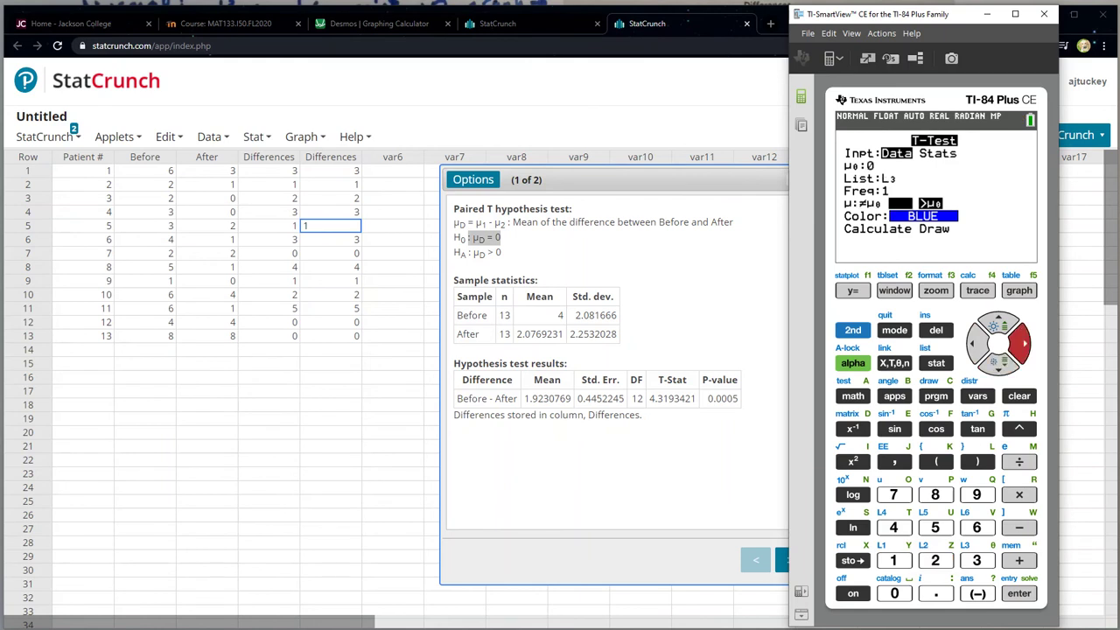
{"action": "key", "text": "Return"}
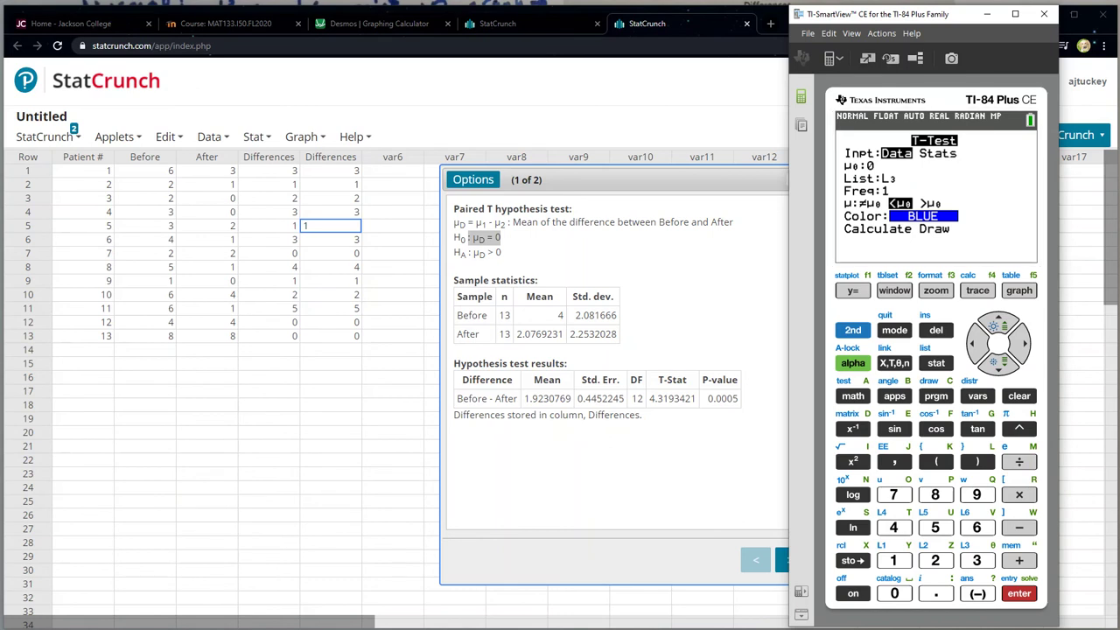
{"action": "key", "text": "Down"}
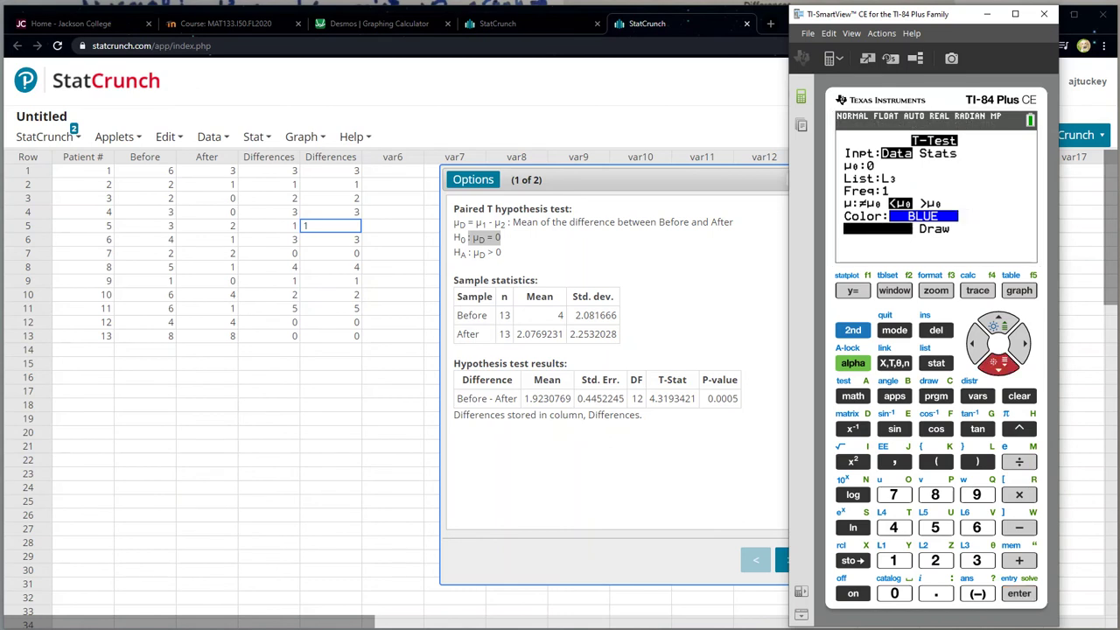
{"action": "key", "text": "Return"}
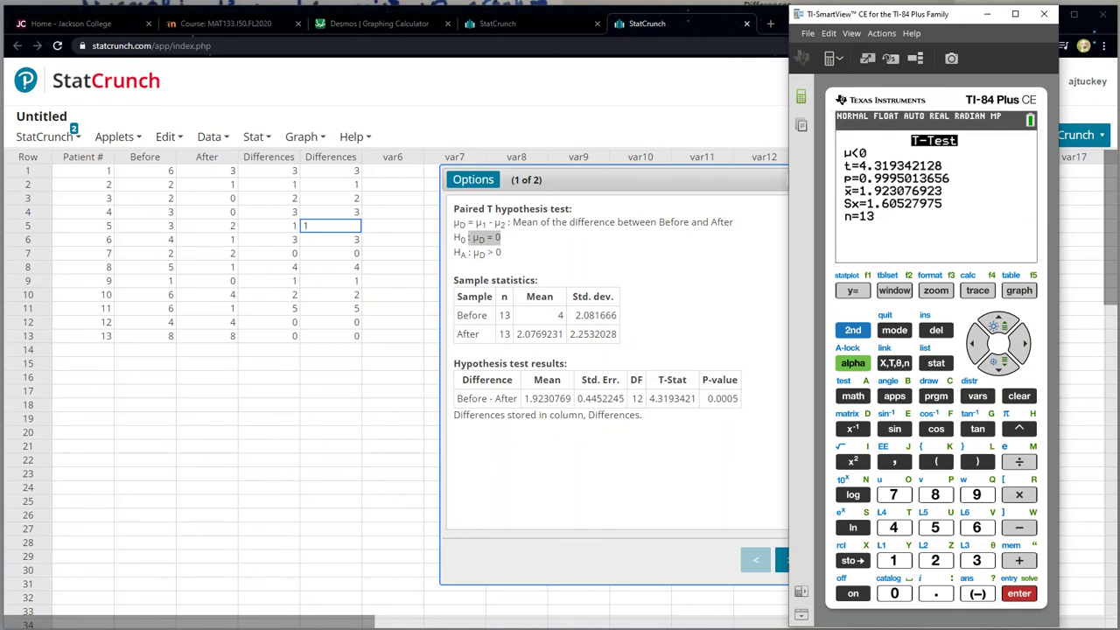
{"action": "key", "text": "s"}
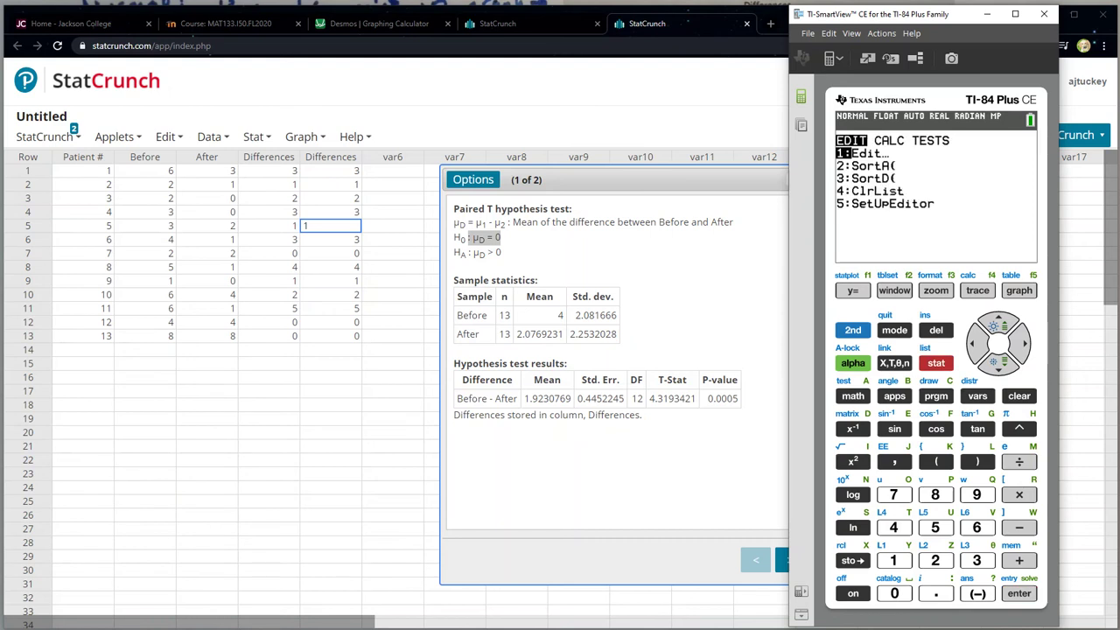
Rerun the T-Test with the μ>μ0 alternative, giving t=4.319342128 and p=4.986344122E-4
{"action": "key", "text": "Left"}
{"action": "key", "text": "2"}
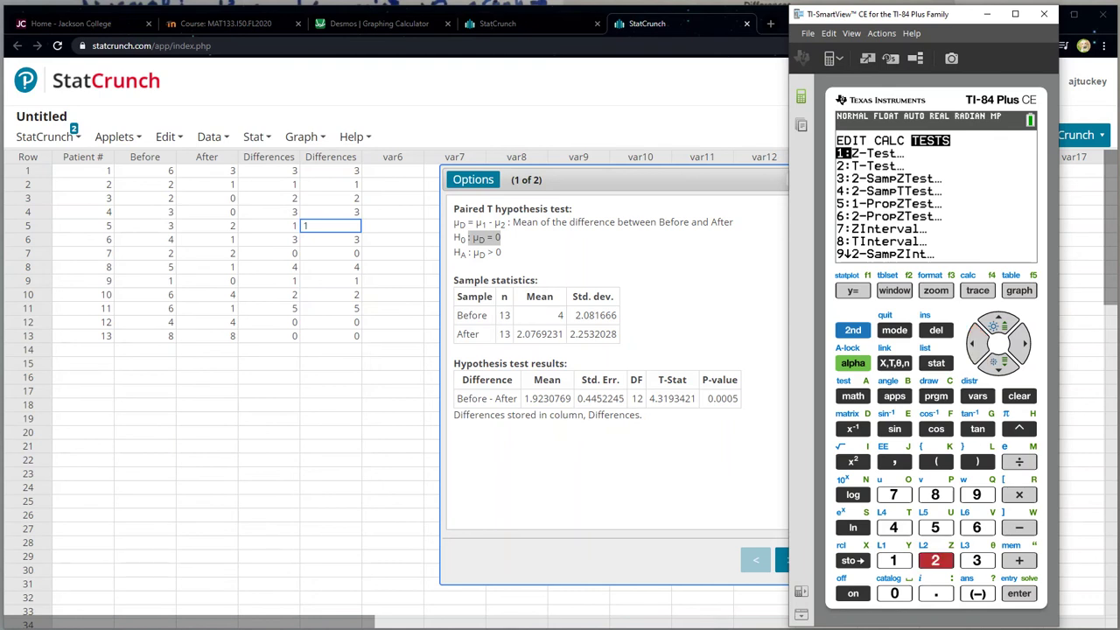
{"action": "key", "text": "Down"}
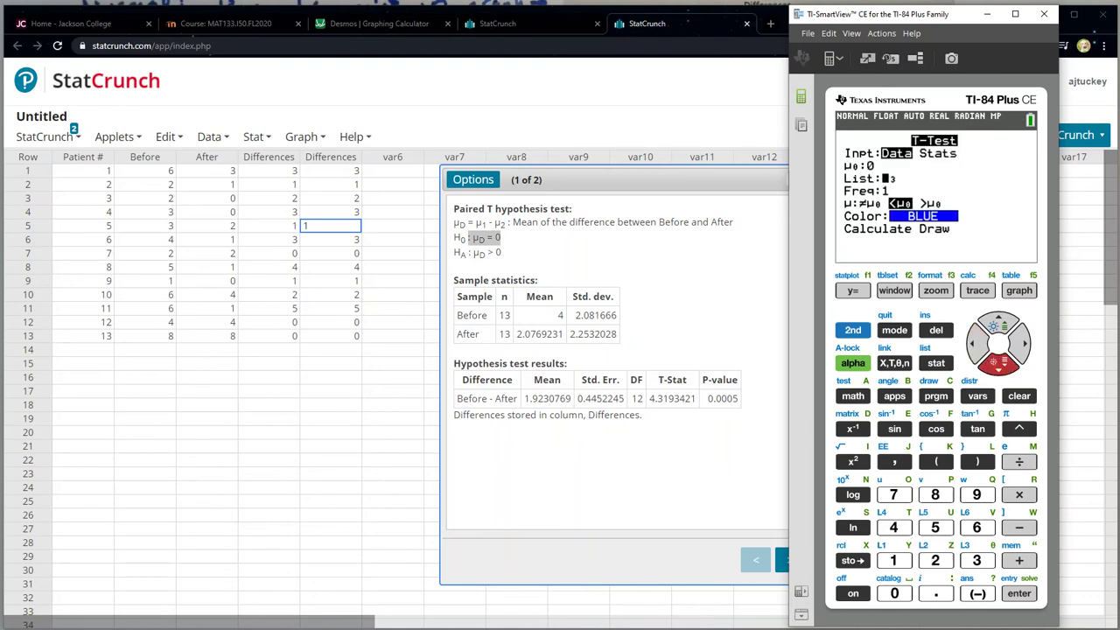
{"action": "key", "text": "Right"}
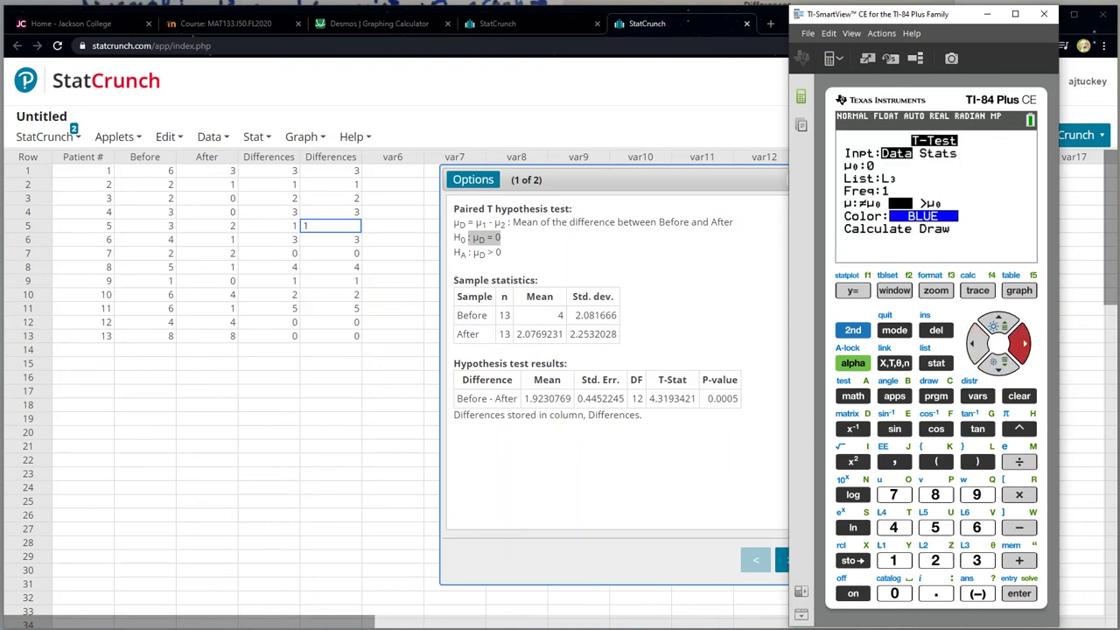
{"action": "key", "text": "Return"}
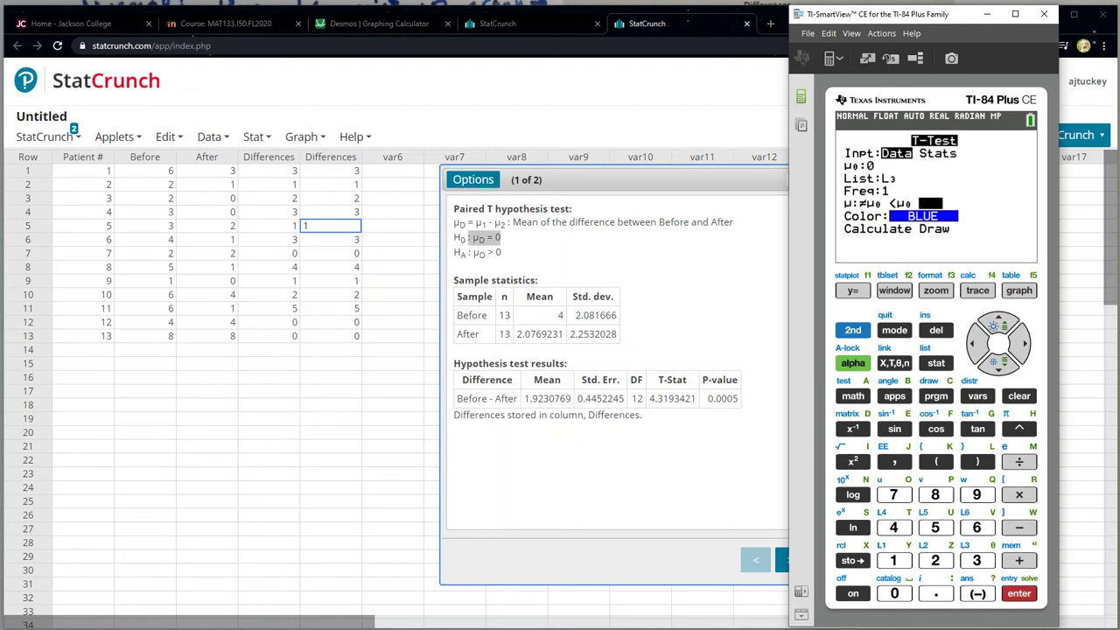
{"action": "key", "text": "Down"}
{"action": "key", "text": "Down"}
{"action": "key", "text": "Return"}
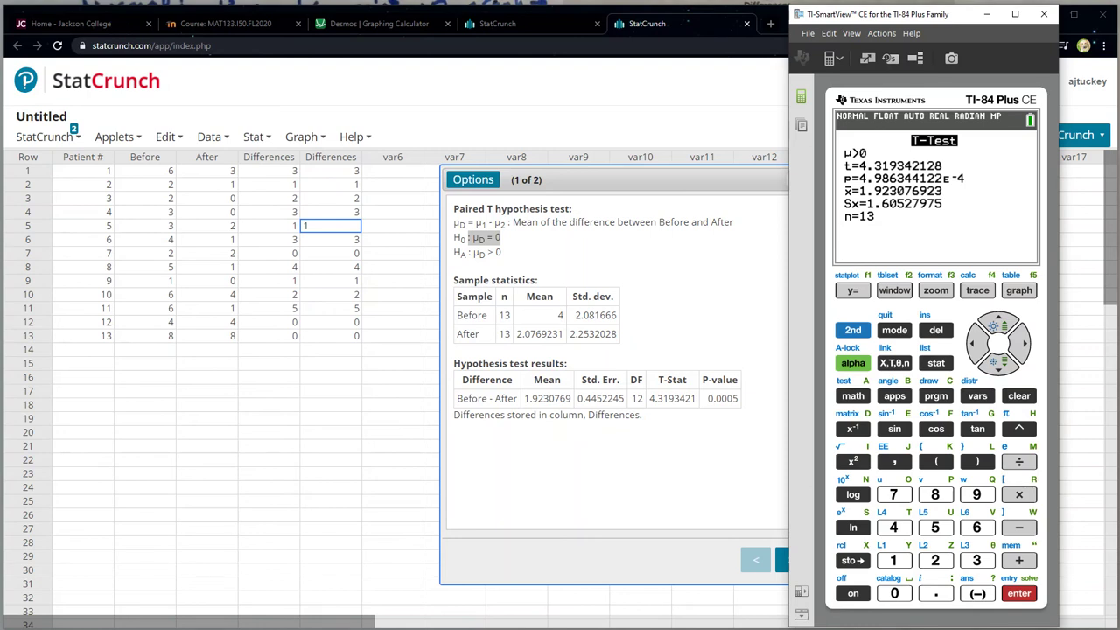
{"action": "left_click", "coordinate": [987, 14]}
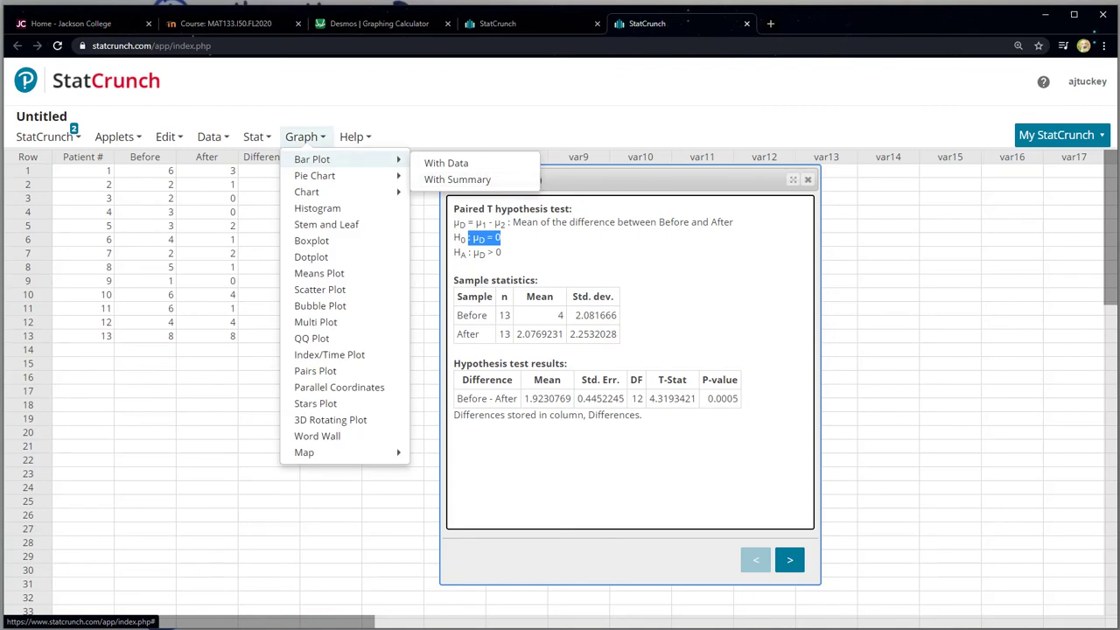
{"action": "left_click", "coordinate": [330, 225]}
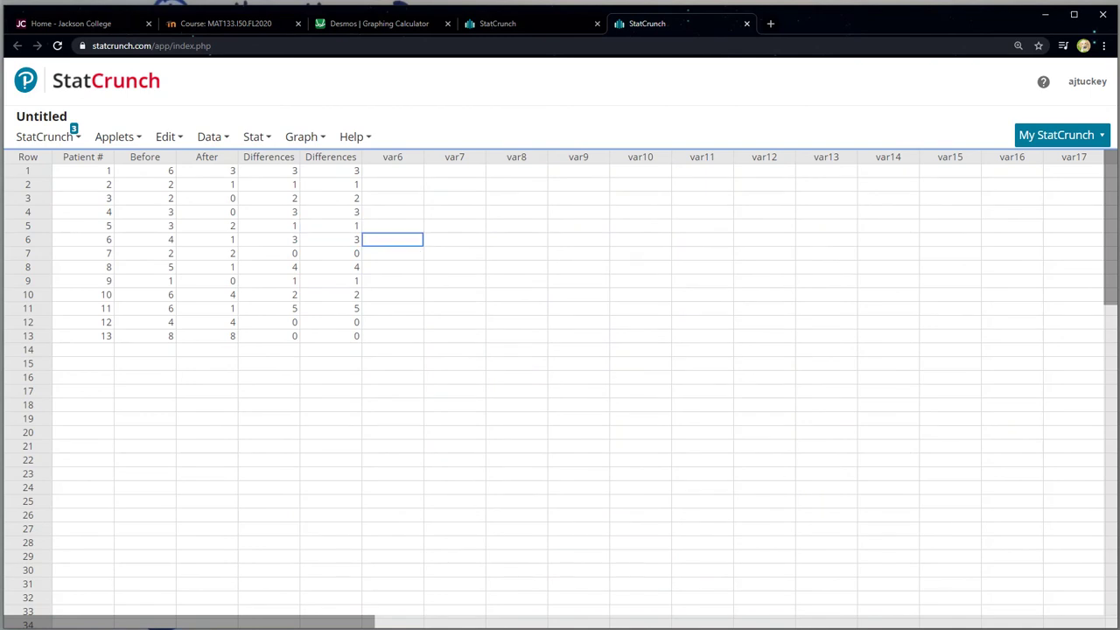
{"action": "left_click", "coordinate": [254, 136]}
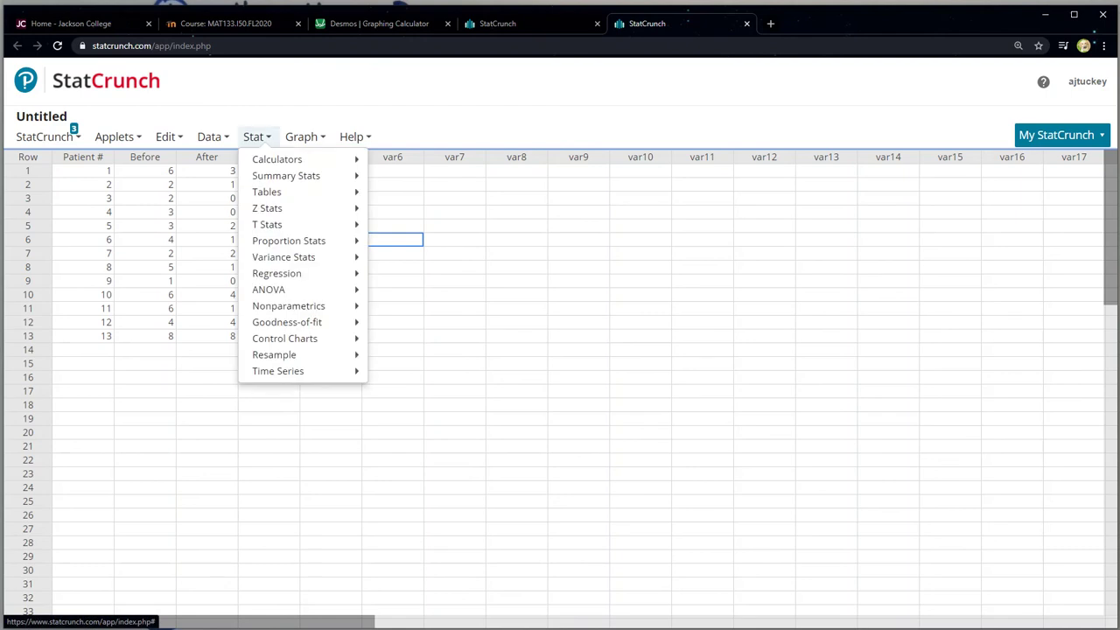
{"action": "mouse_move", "coordinate": [277, 159]}
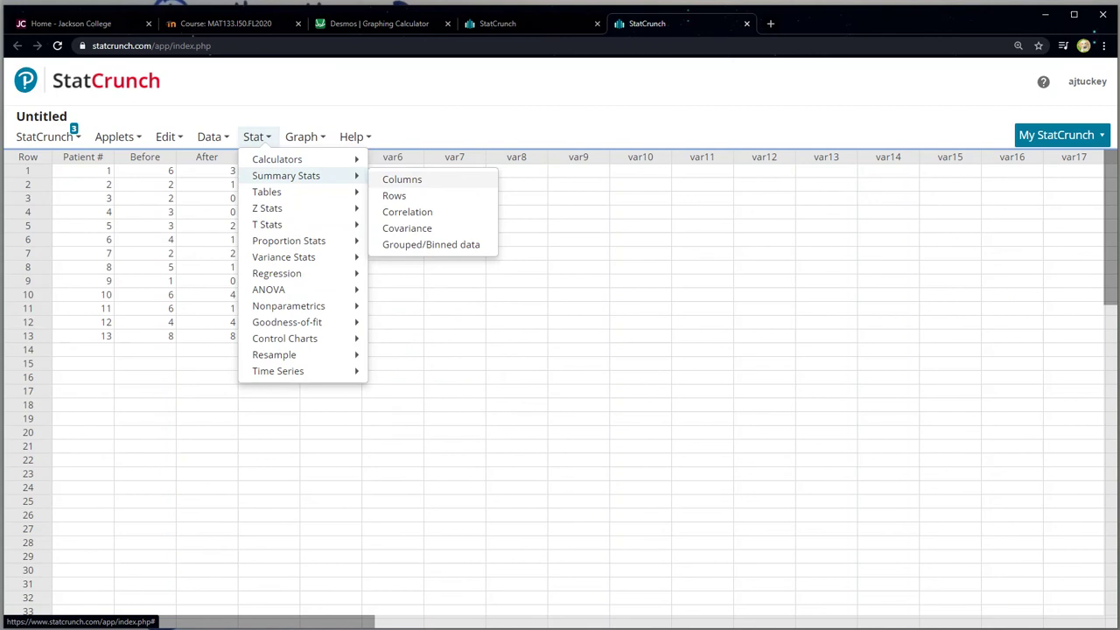
{"action": "left_click", "coordinate": [212, 136]}
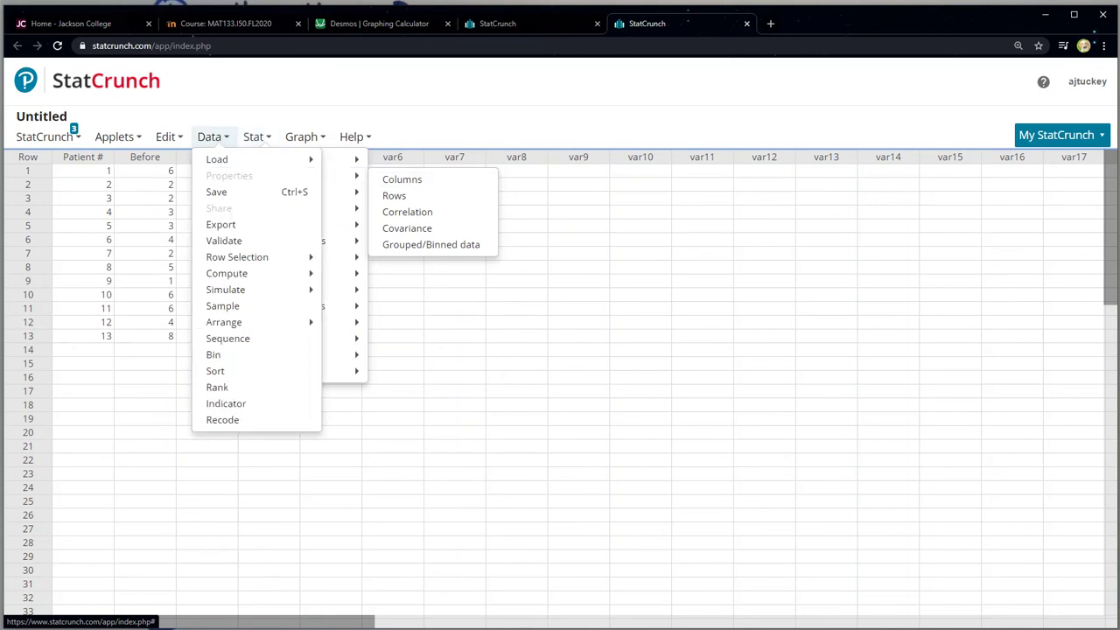
{"action": "left_click", "coordinate": [254, 137]}
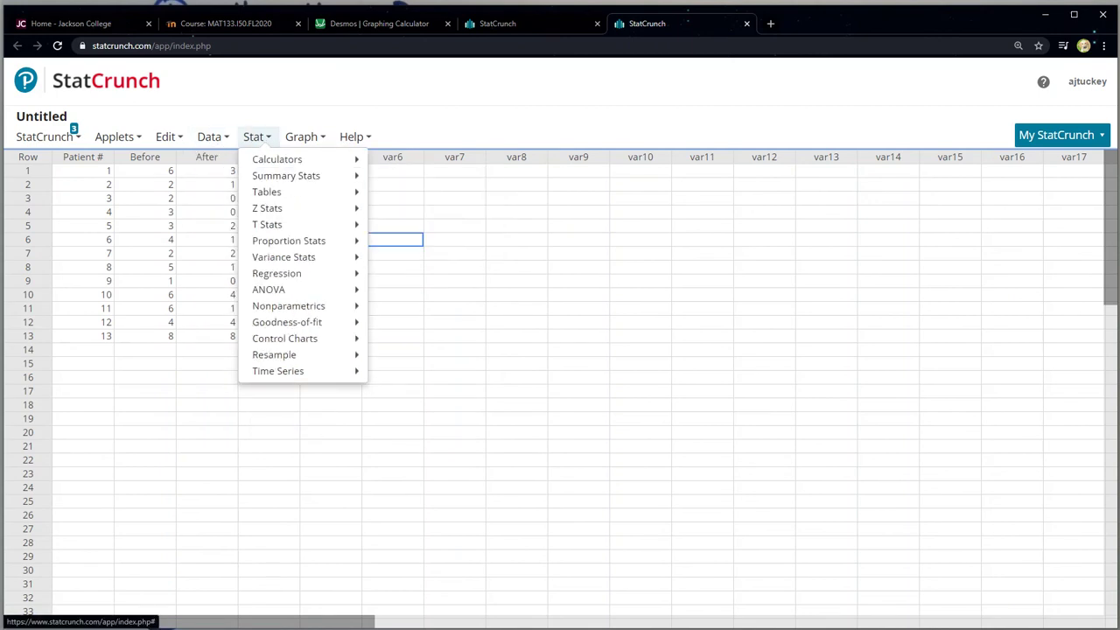
{"action": "mouse_move", "coordinate": [266, 224]}
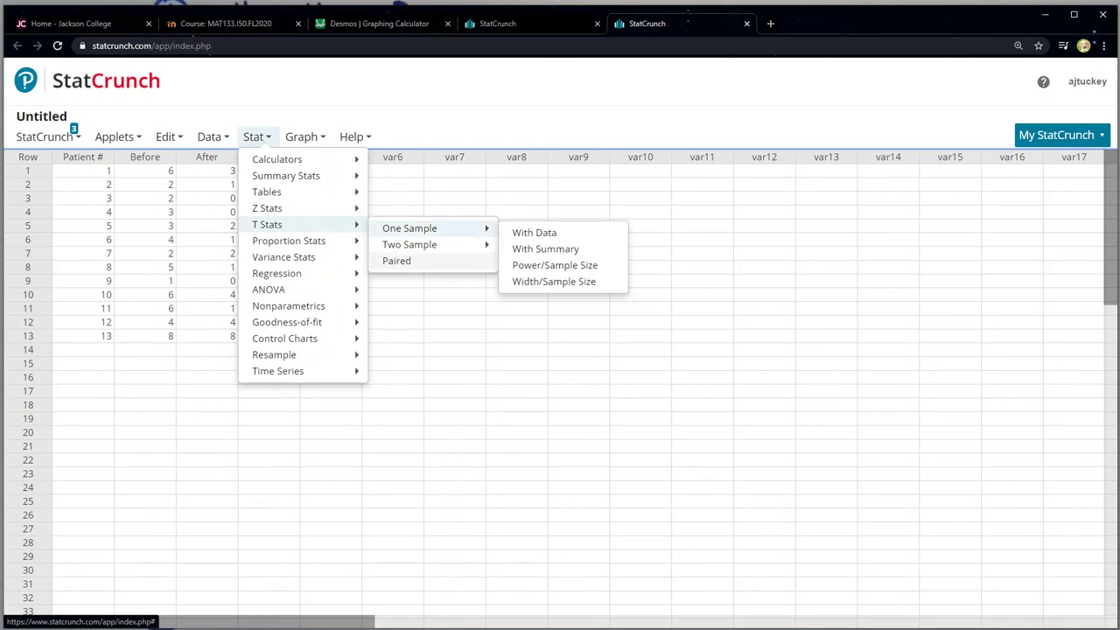